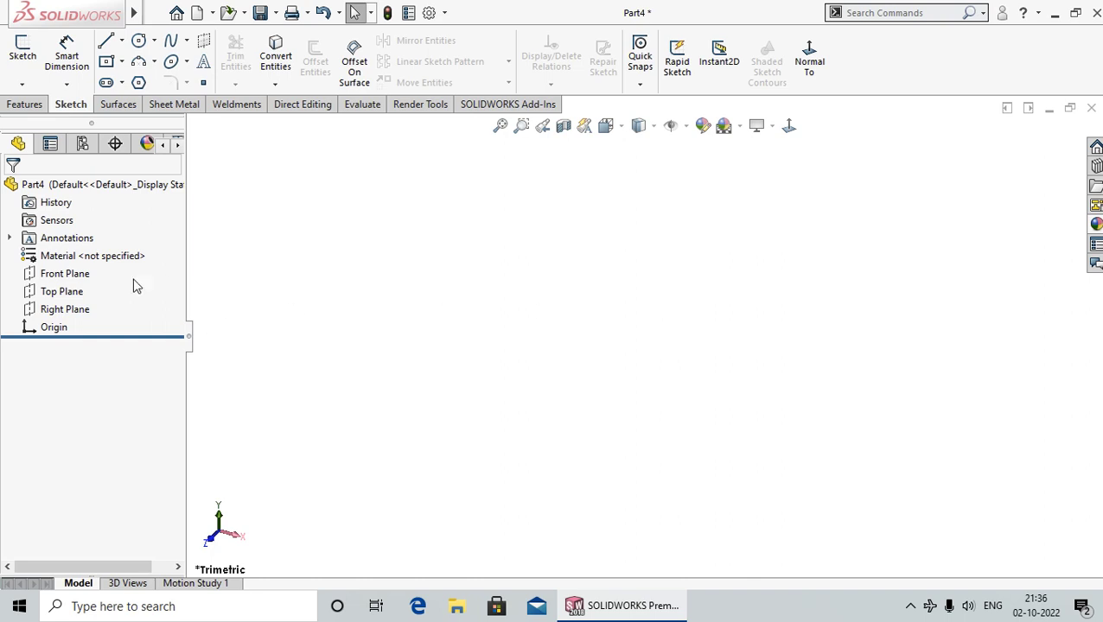
- Open a new sketch on the Top Plane, with the rectangle type options listed
left_click(60, 291)
left_click(67, 260)
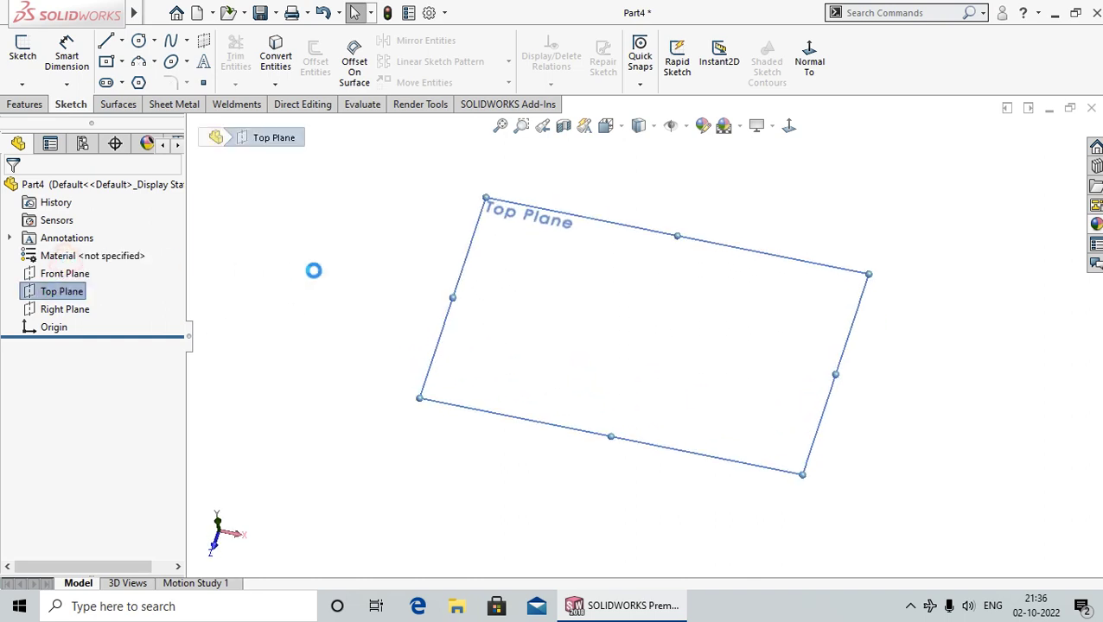
left_click(122, 62)
- Draw a center rectangle with its centre on the origin
left_click(121, 101)
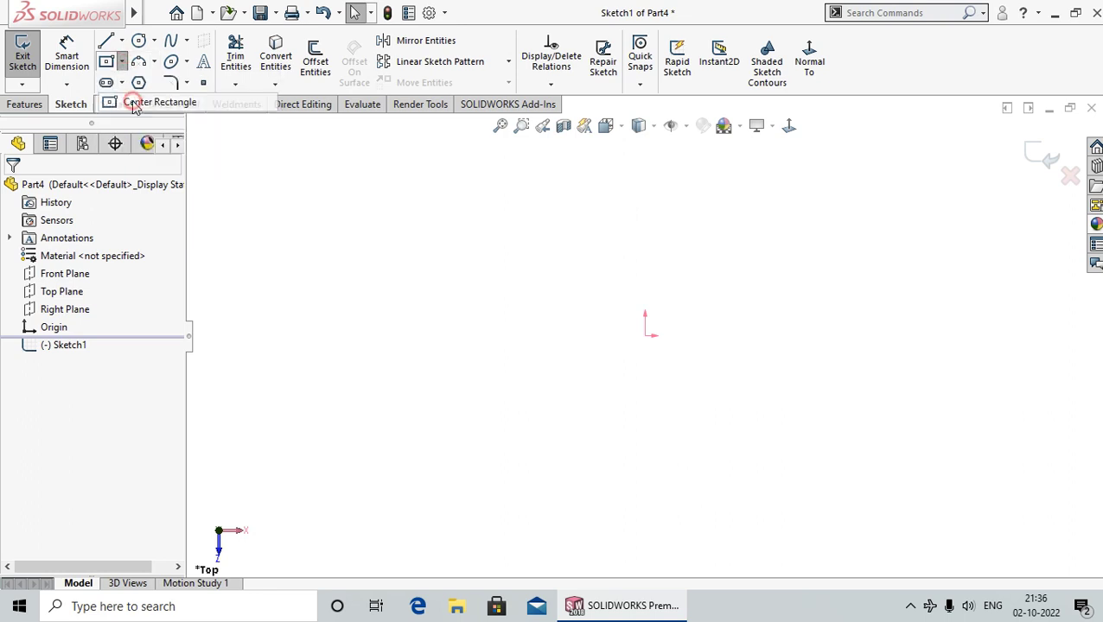
left_click(645, 335)
left_click(758, 268)
right_click(783, 285)
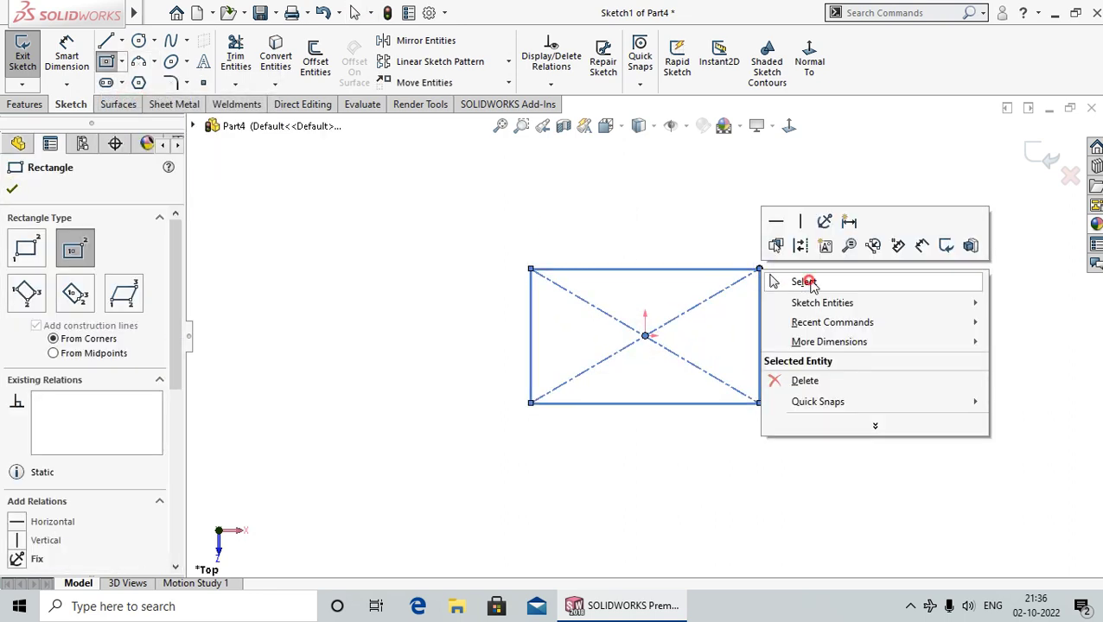
left_click(811, 285)
- Dimension the rectangle's bottom edge to 60 and its right edge to 40
right_click_drag(820, 497, 820, 265)
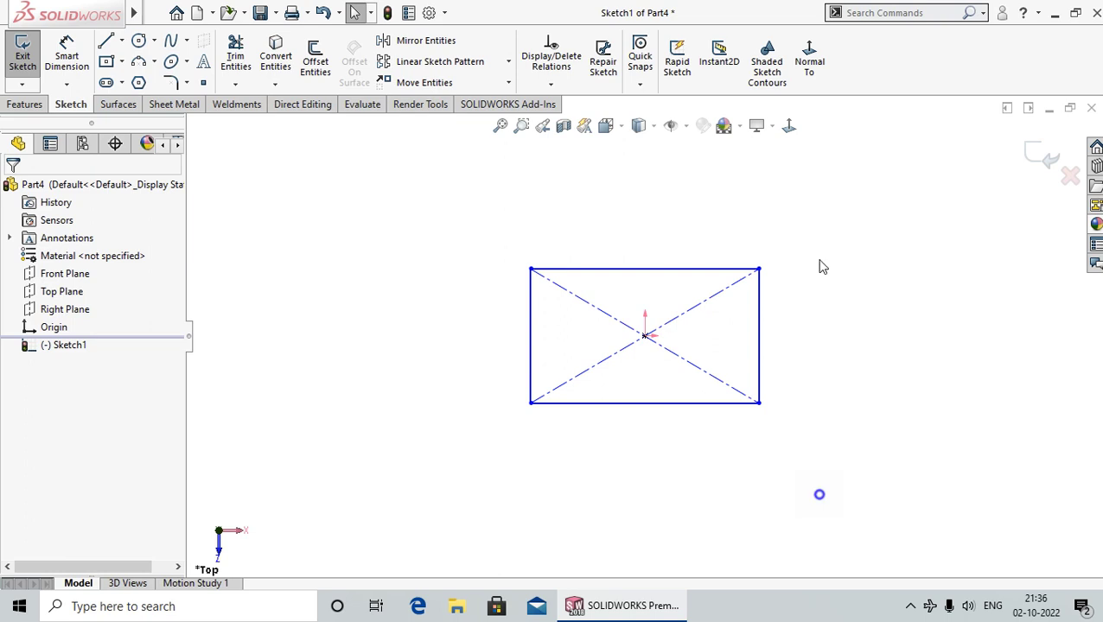
left_click(666, 411)
left_click(663, 456)
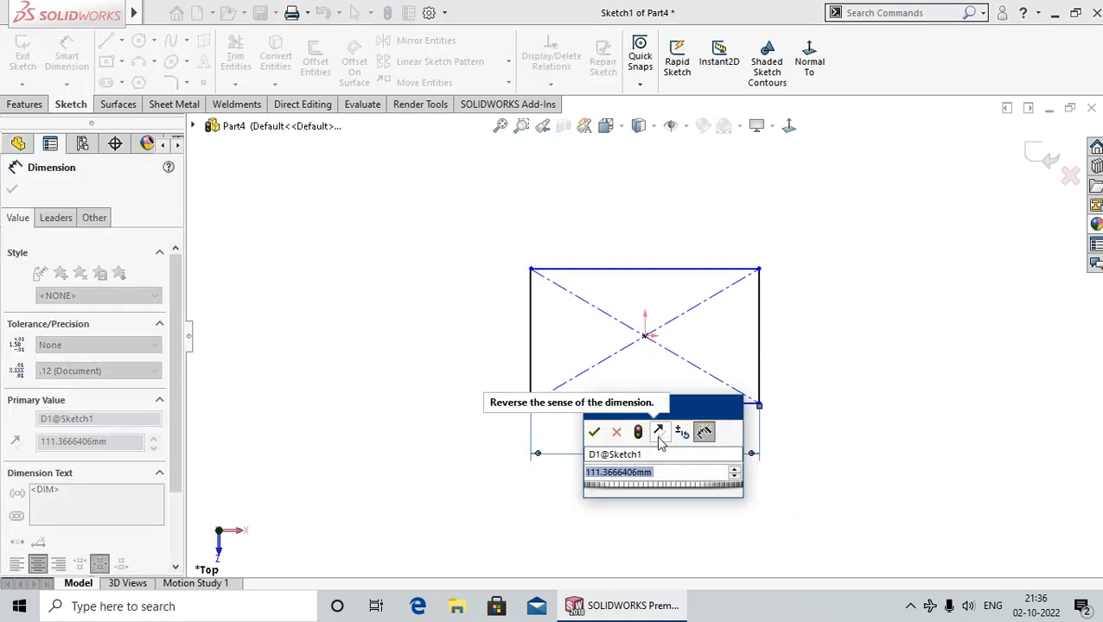
type("60")
key("Return")
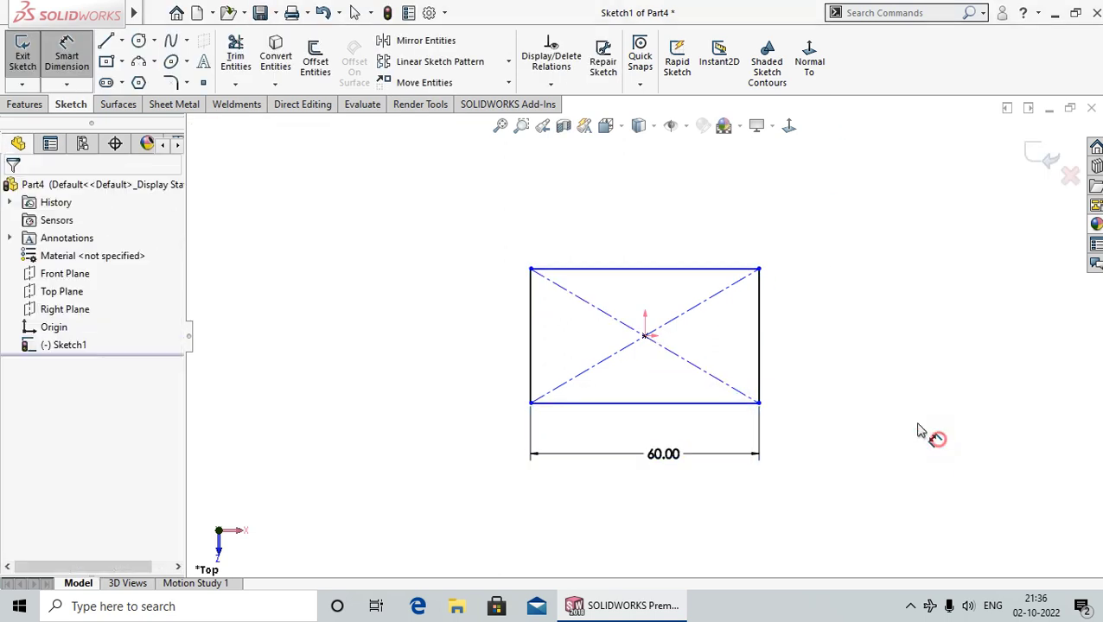
left_click(760, 374)
left_click(842, 373)
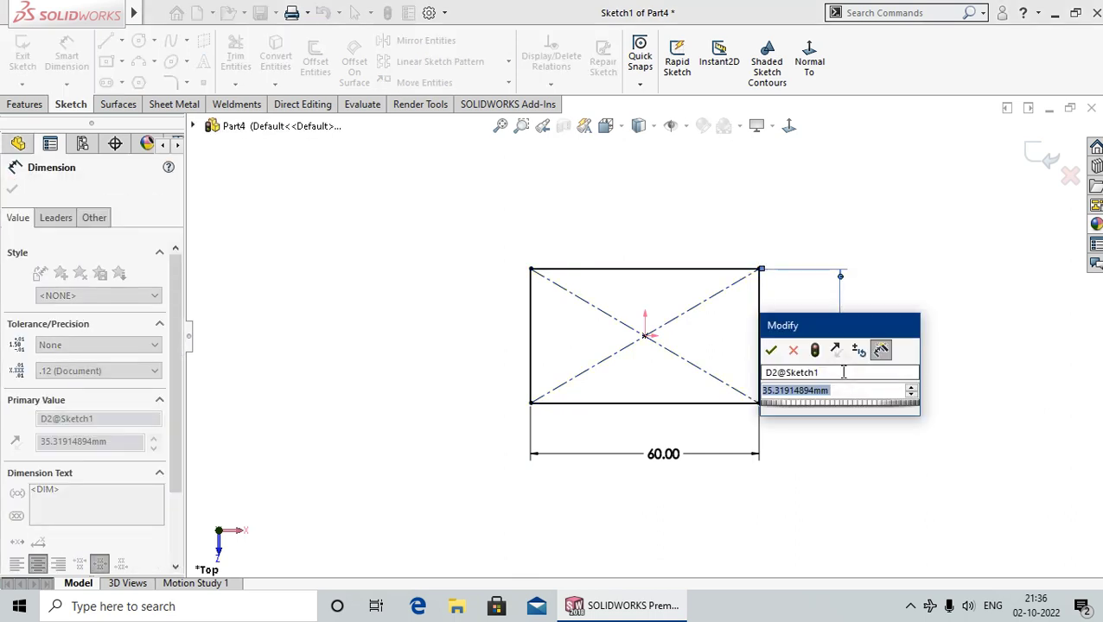
type("40")
key("Return")
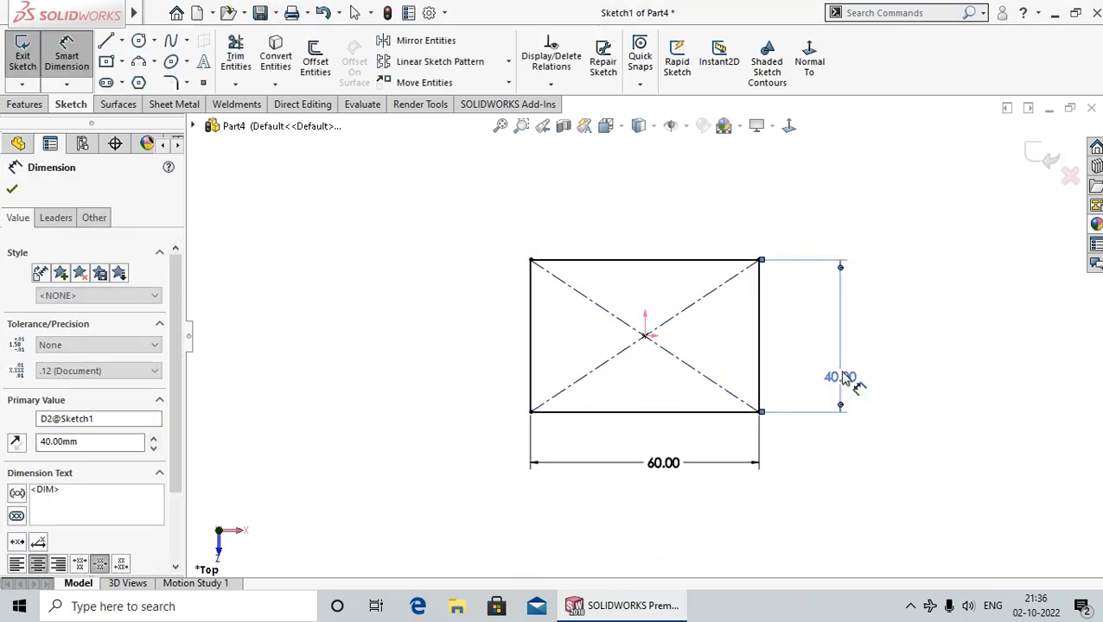
left_click(930, 450)
key("z")
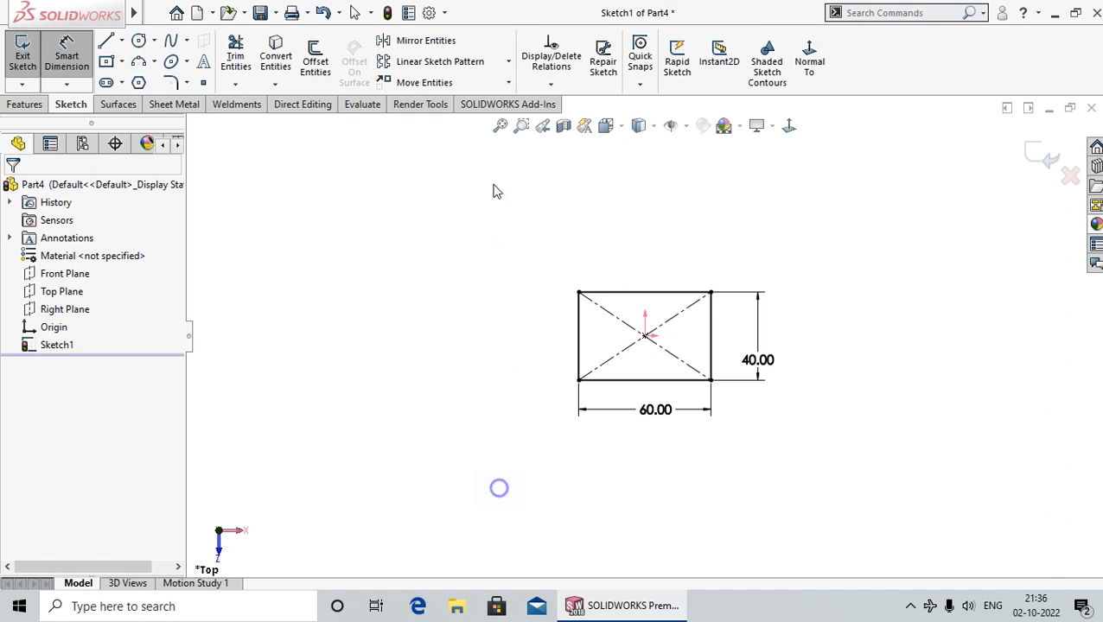
key("Escape")
scroll(690, 406, "up", 1)
scroll(697, 394, "up", 1)
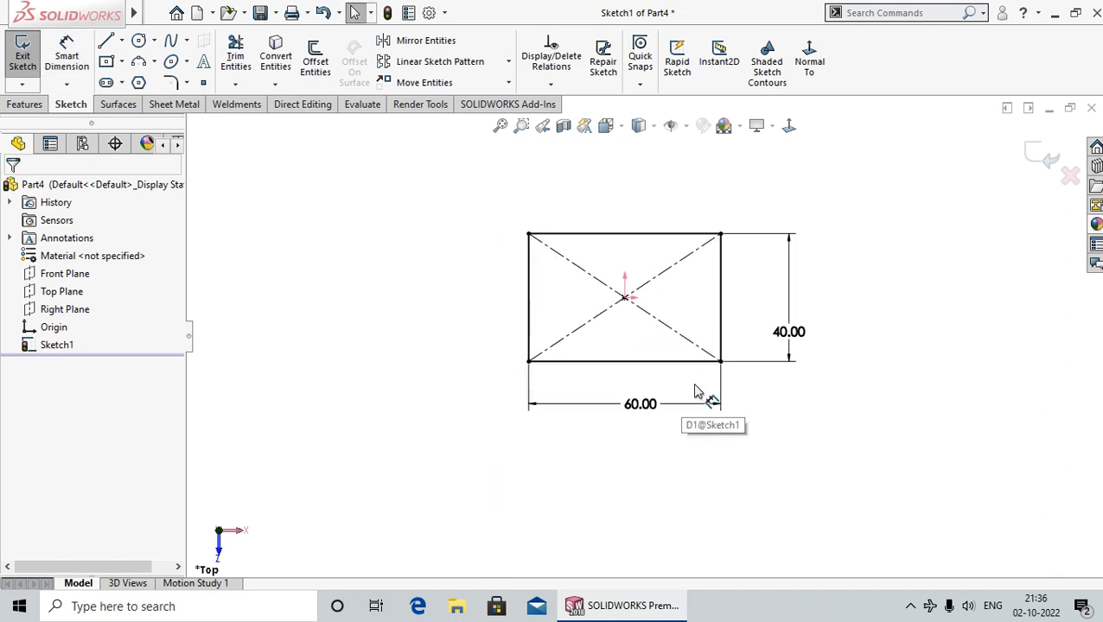
- Draw a three-point arc from the top-left to the bottom-left corner, bulging outward
left_click(138, 62)
left_click(528, 234)
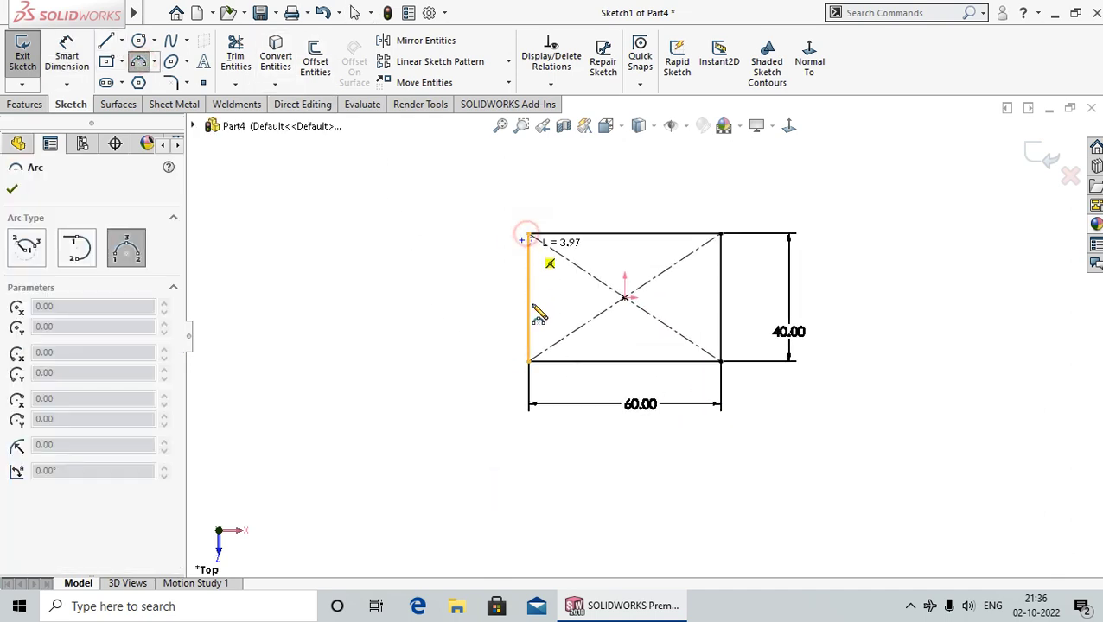
left_click(529, 362)
left_click(460, 309)
right_click(459, 320)
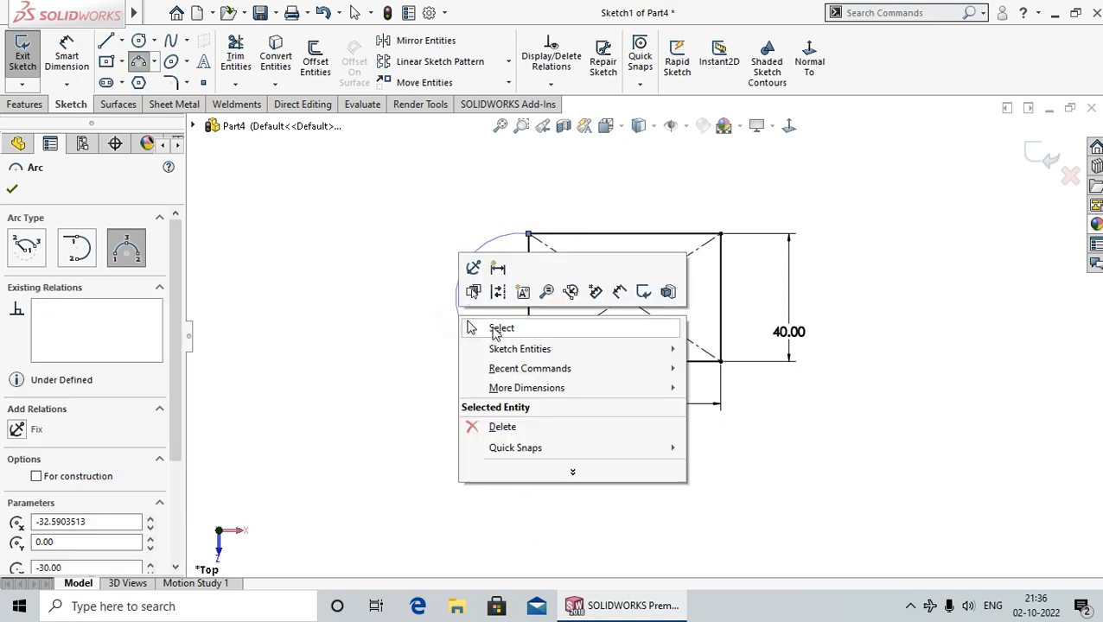
left_click(496, 329)
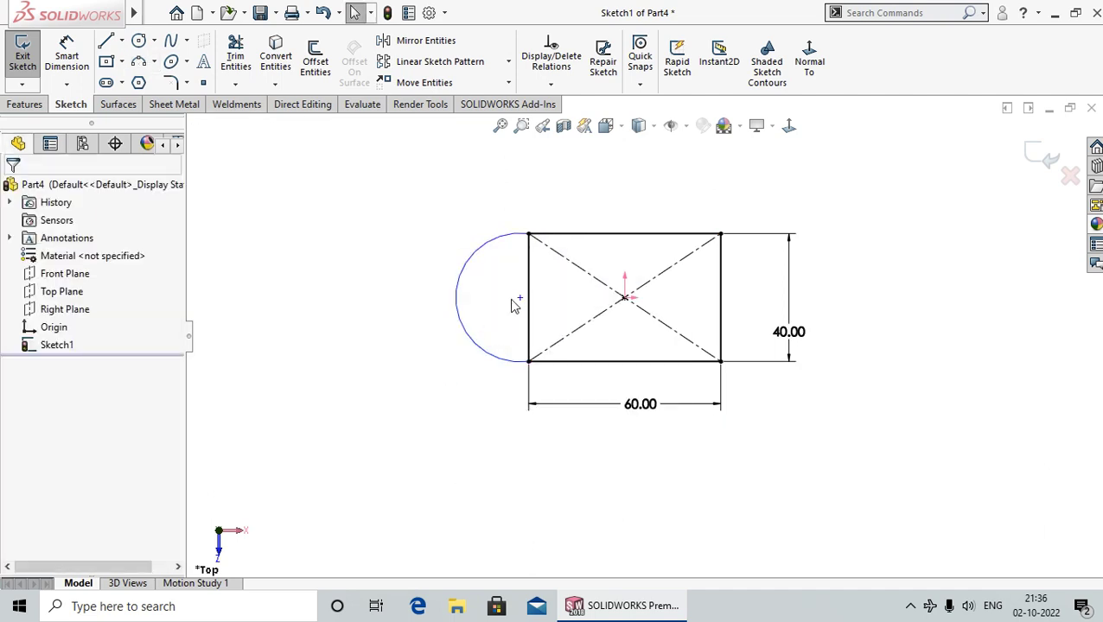
scroll(519, 241, "down", 3)
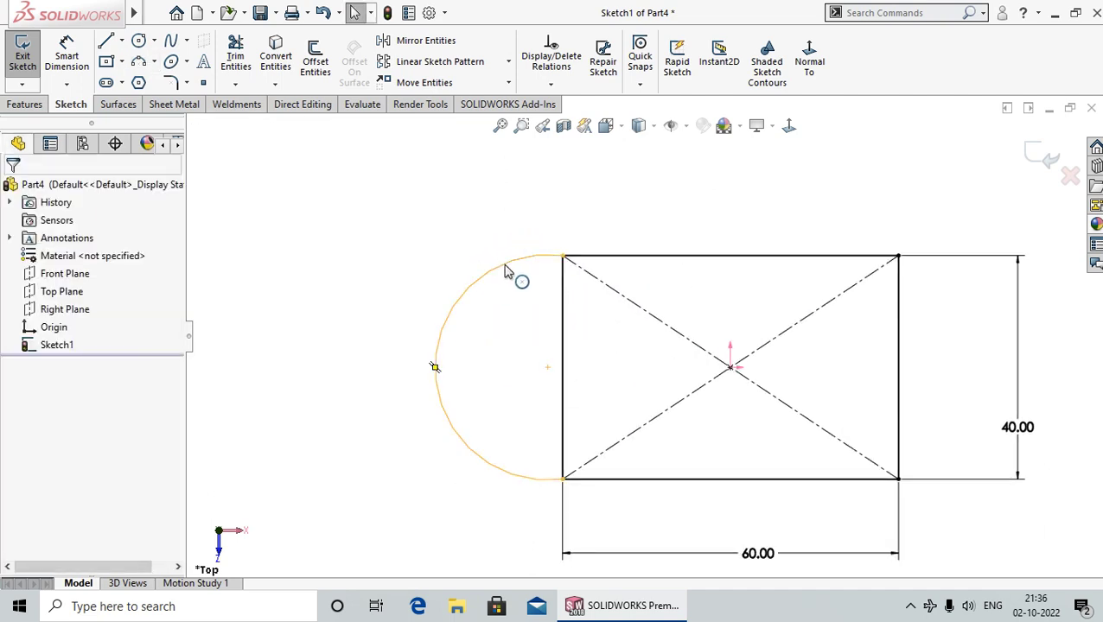
- Make the new arc tangent to the rectangle's top edge
left_click(506, 267)
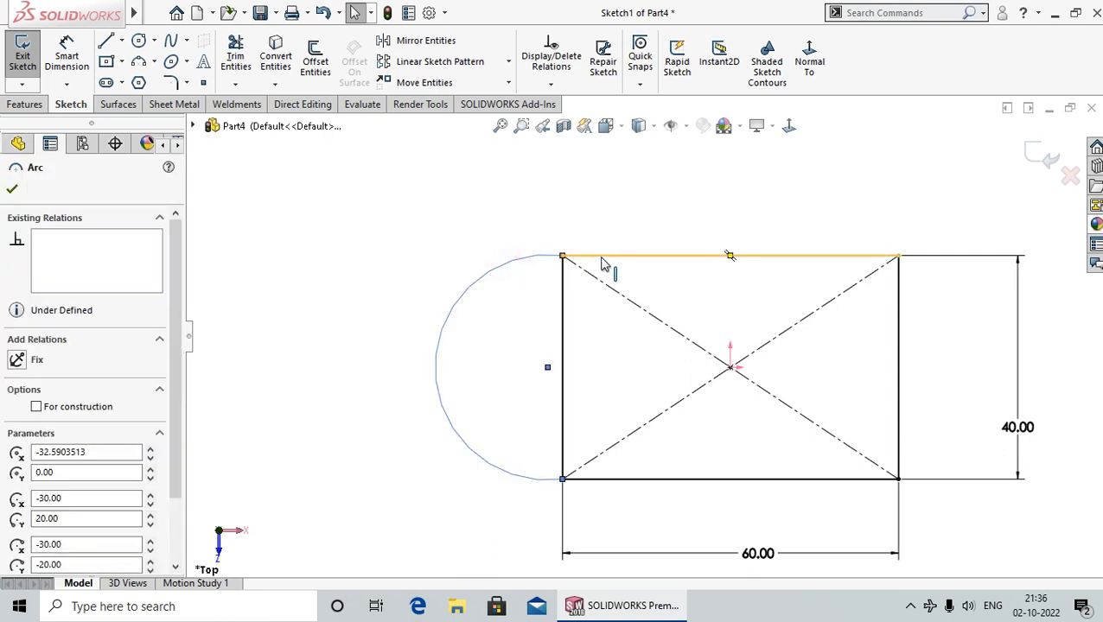
left_click(605, 263, "ctrl")
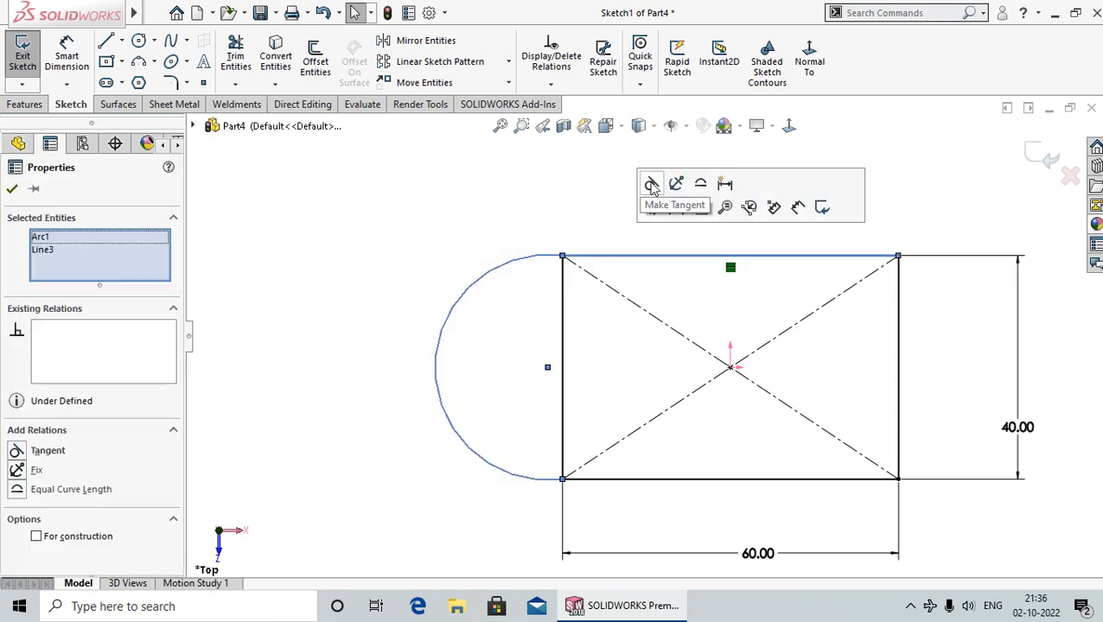
left_click(652, 186)
left_click(598, 194)
scroll(689, 395, "up", 2)
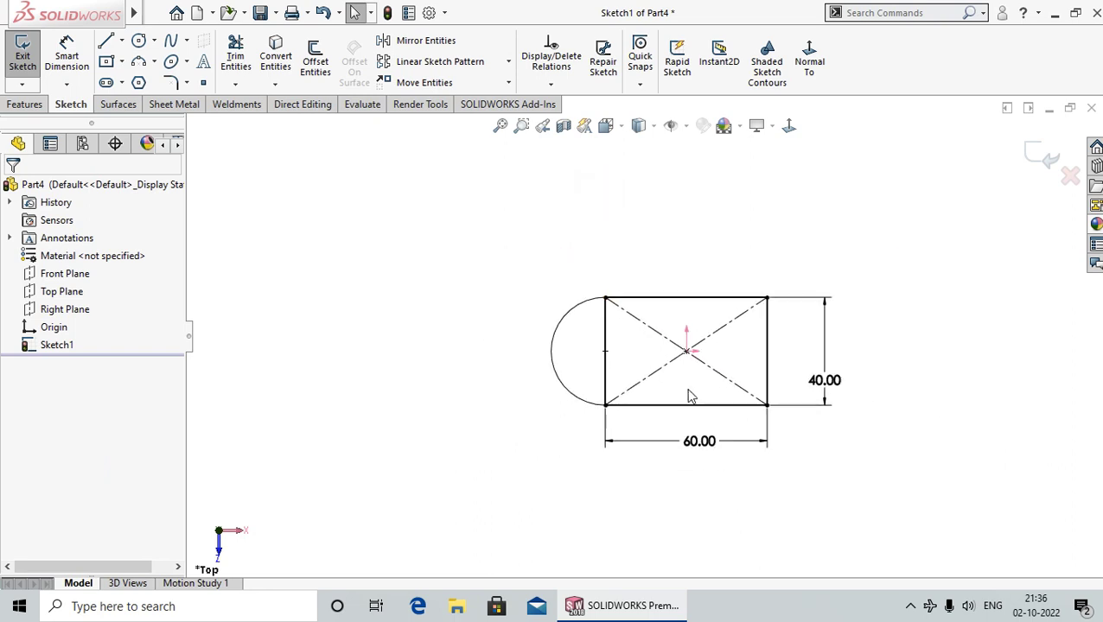
scroll(534, 408, "down", 1)
- Convert the rectangle's left edge into construction geometry
left_click(525, 356)
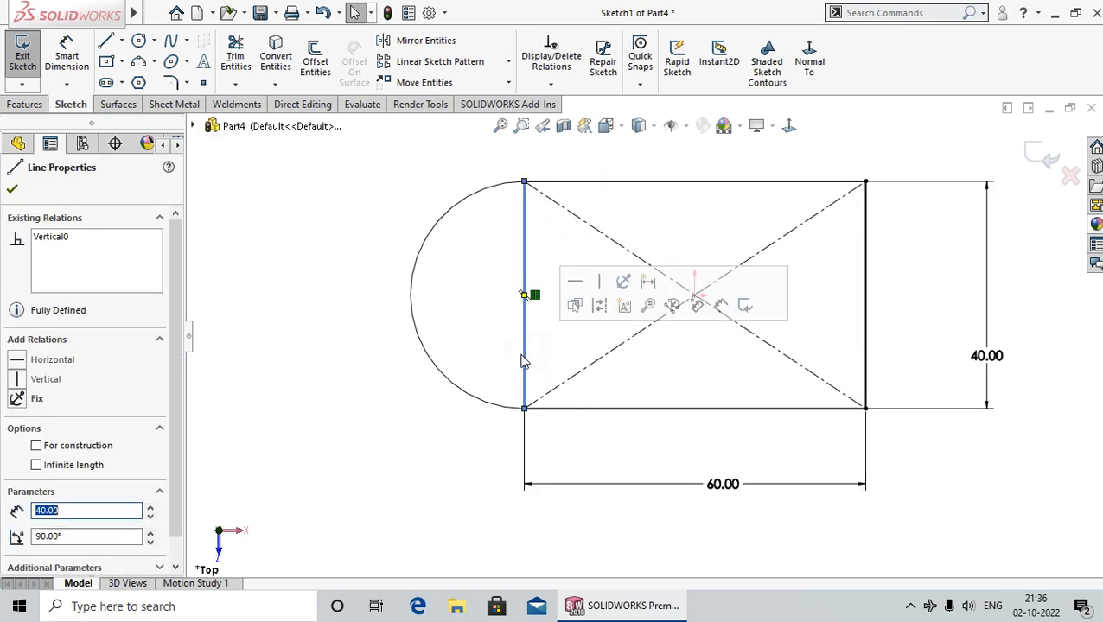
left_click(602, 306)
scroll(432, 445, "up", 2)
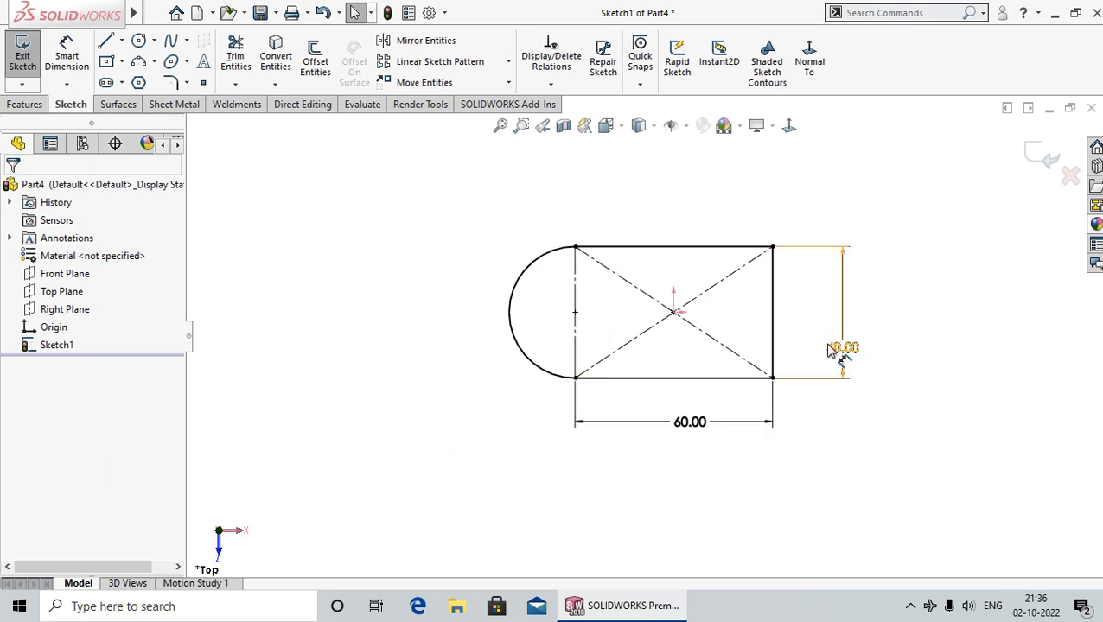
left_click(25, 104)
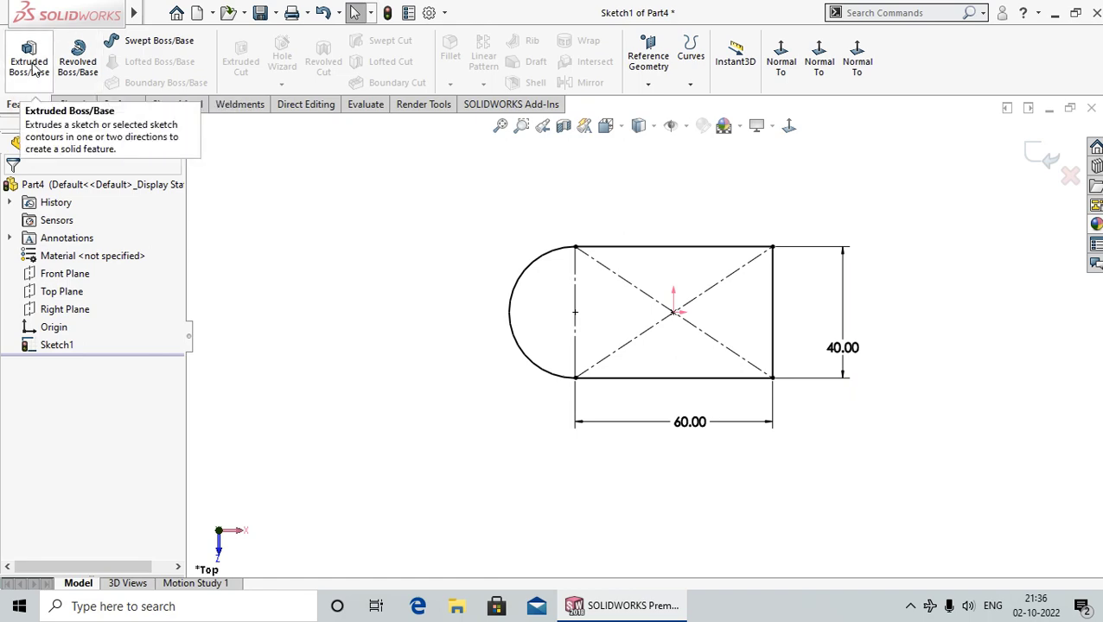
- Extrude the rounded-end sketch to a depth of 60 mm as Boss-Extrude1
left_click(30, 64)
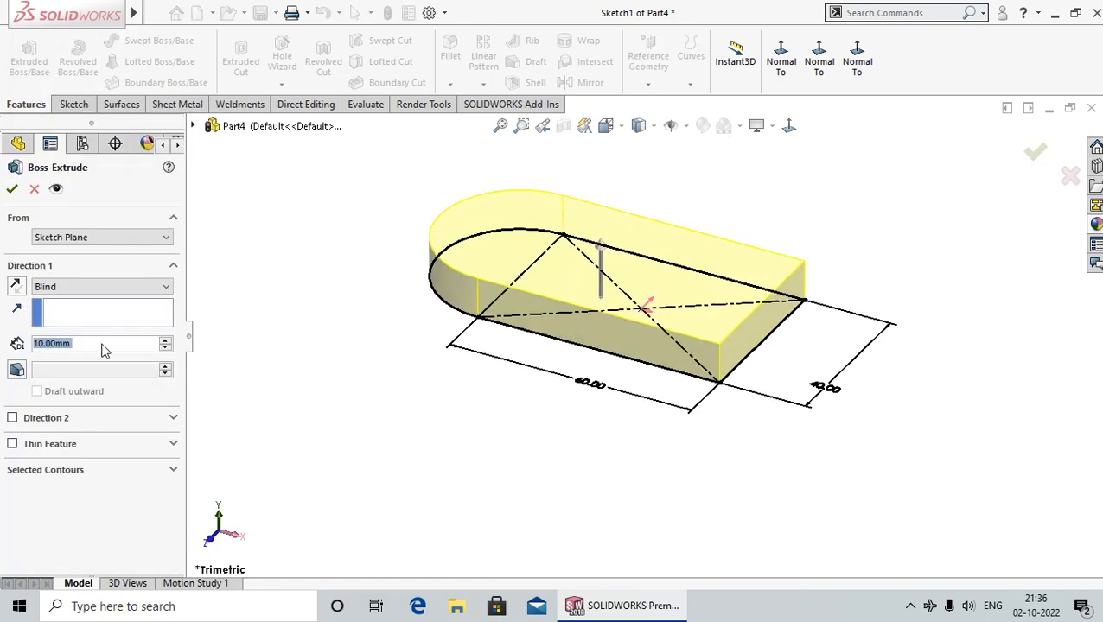
type("60")
key("Return")
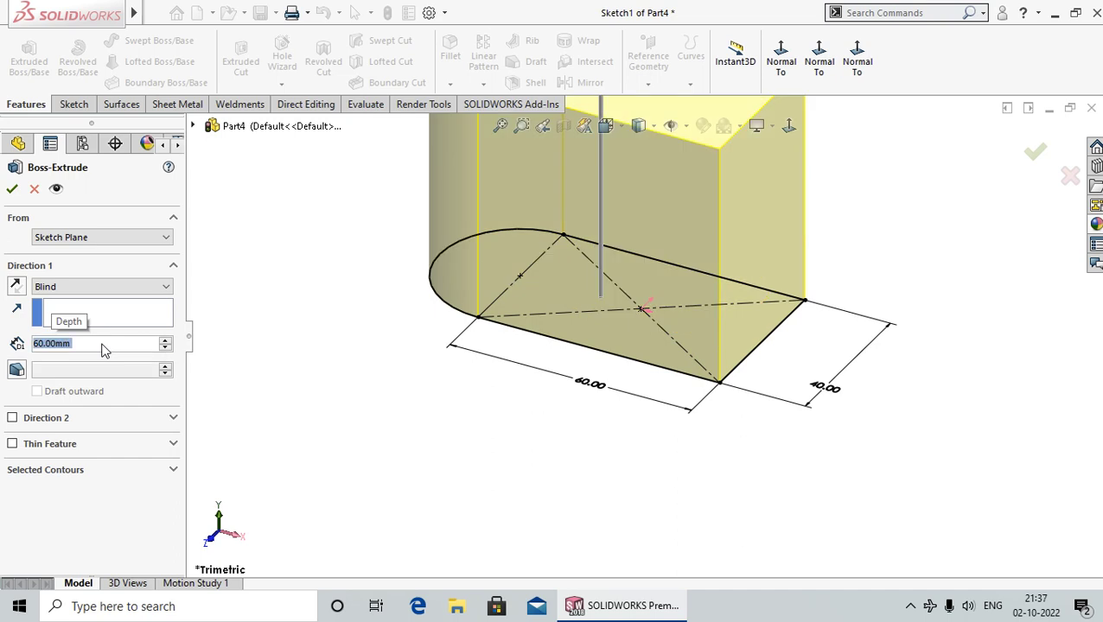
left_click(12, 188)
left_click(458, 435)
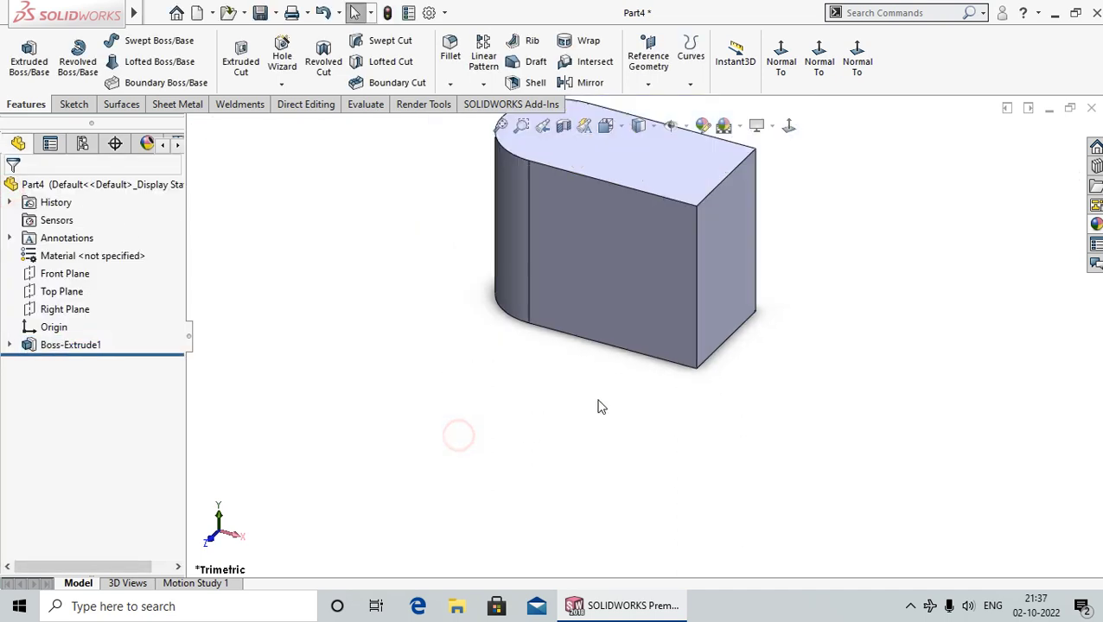
scroll(609, 328, "up", 1)
scroll(679, 248, "down", 1)
scroll(812, 345, "down", 1)
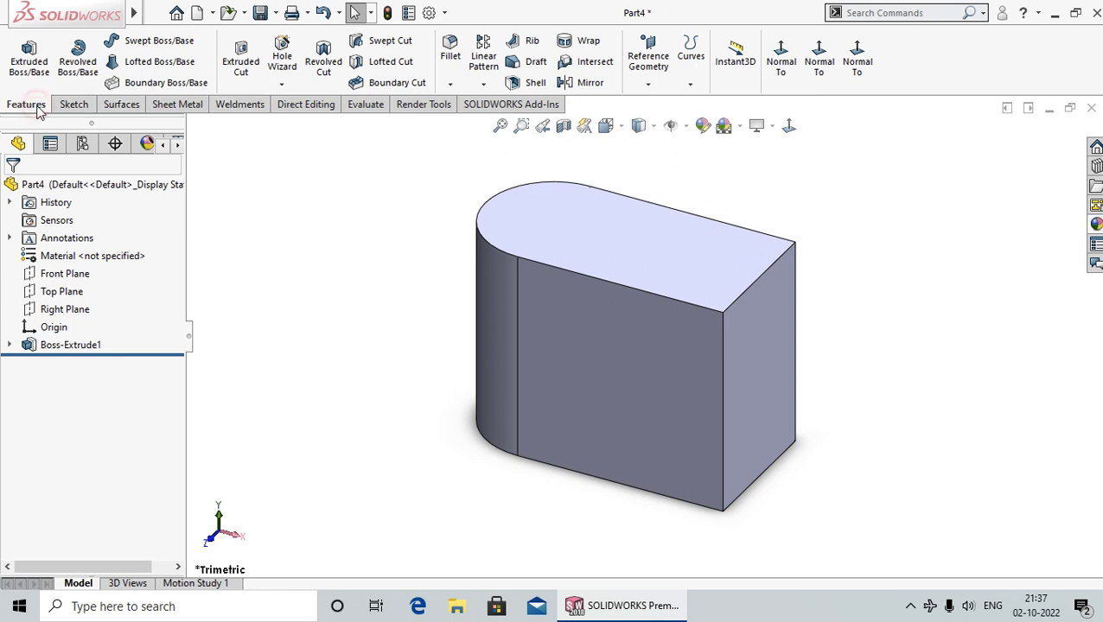
- Create Axis1 on the flat end face's top edge using One Line/Edge/Axis, then begin another axis
left_click(646, 86)
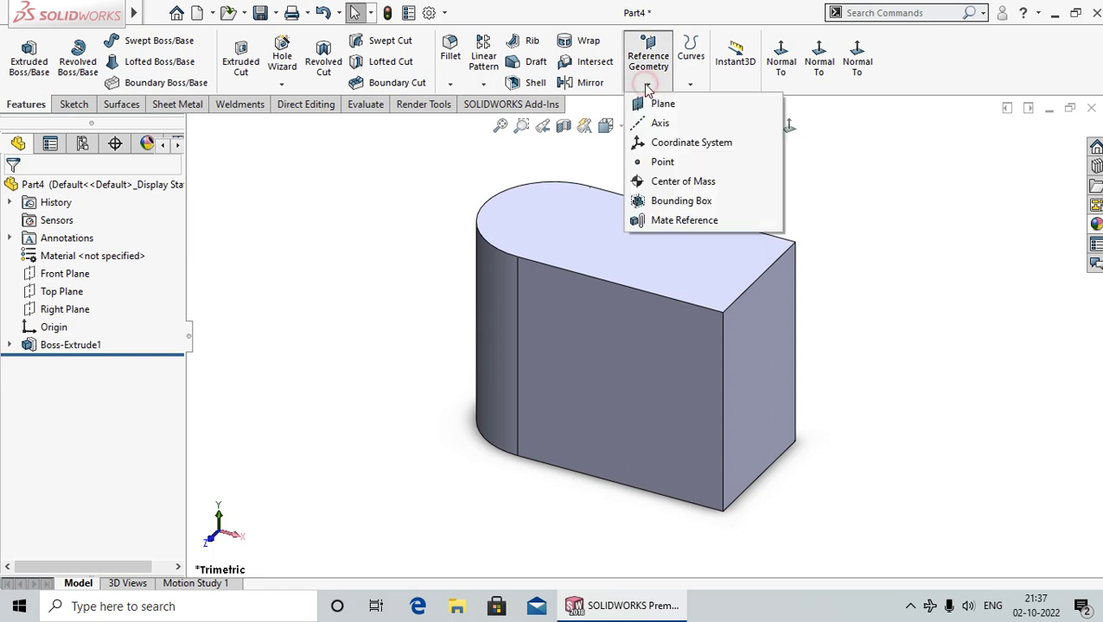
left_click(674, 127)
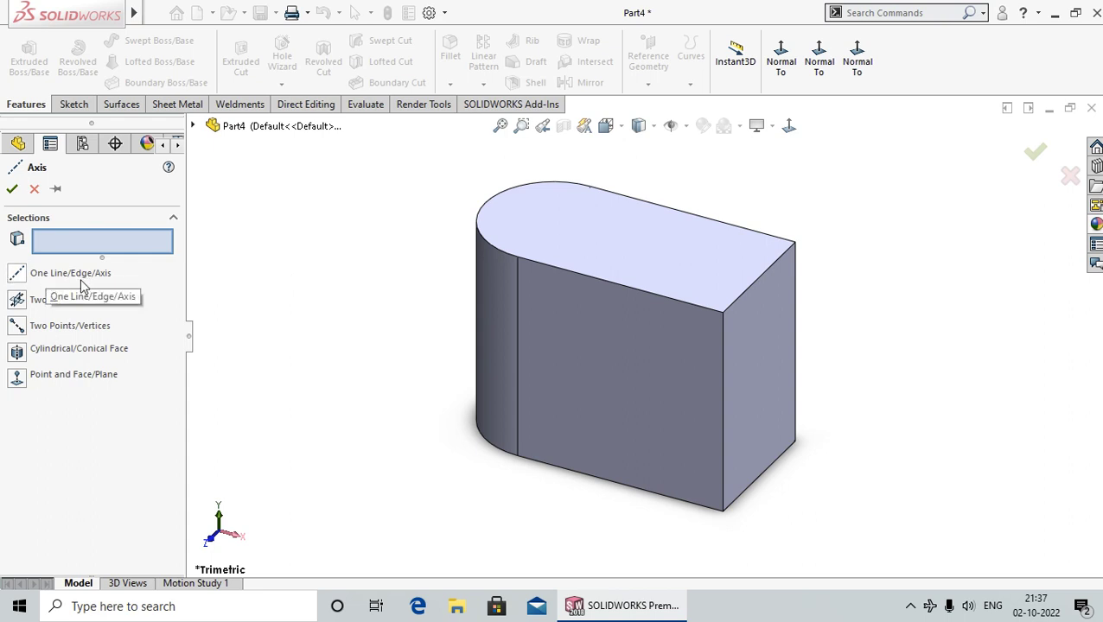
left_click(16, 273)
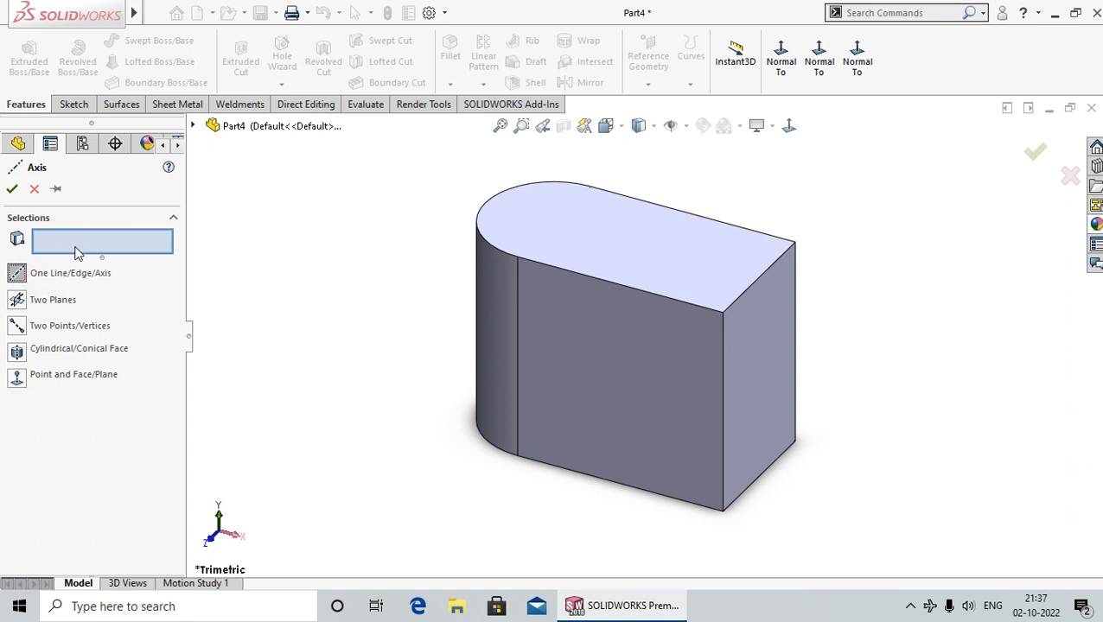
left_click(80, 245)
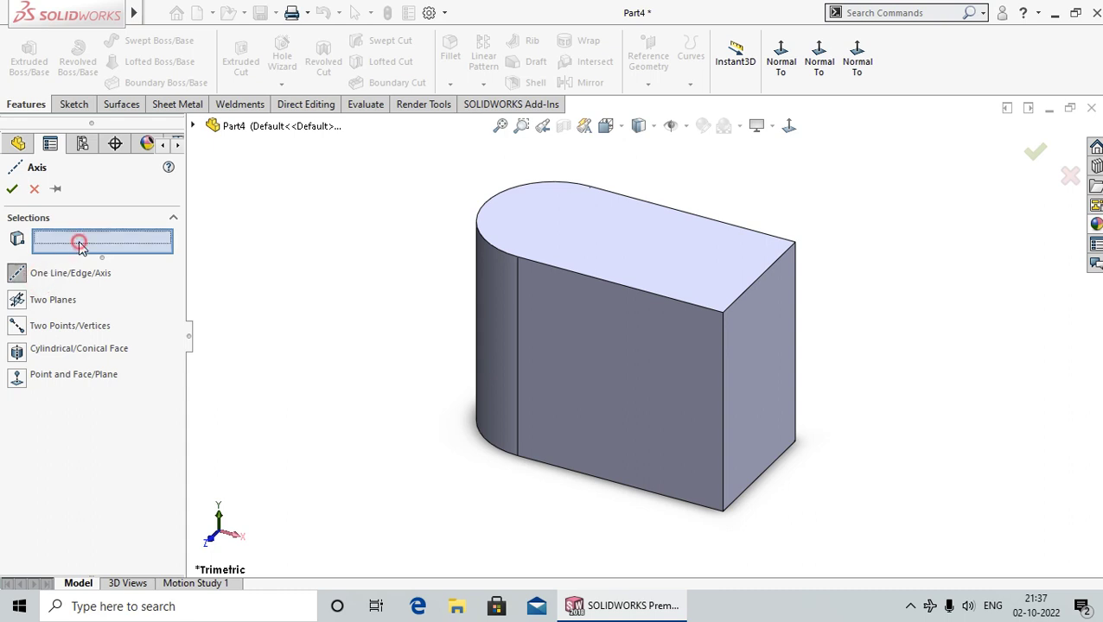
scroll(724, 311, "down", 3)
left_click(726, 309)
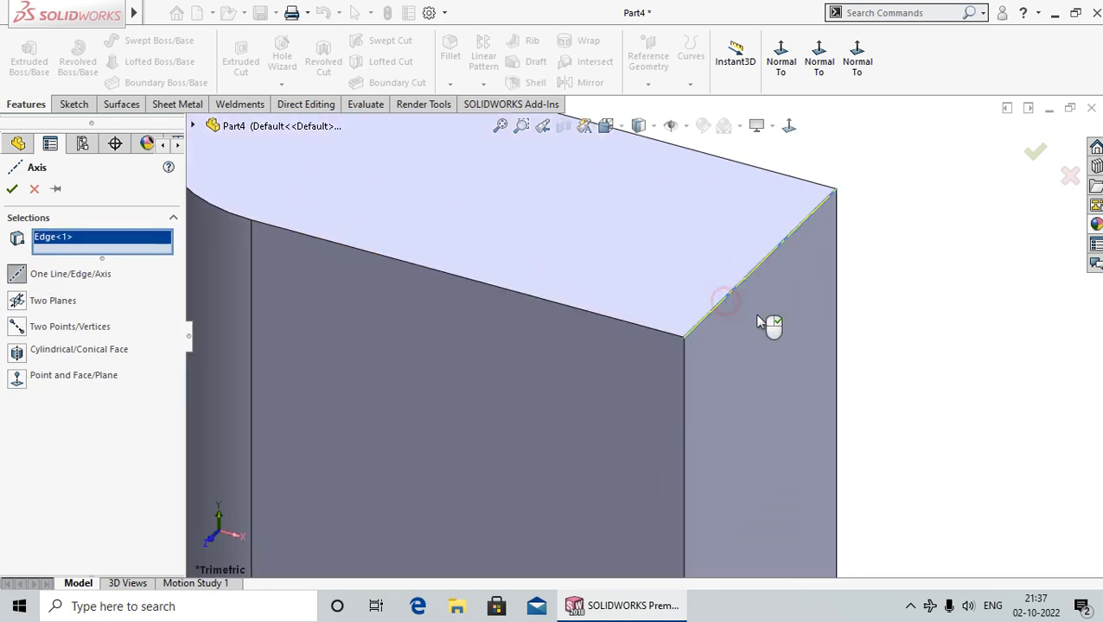
scroll(938, 353, "up", 3)
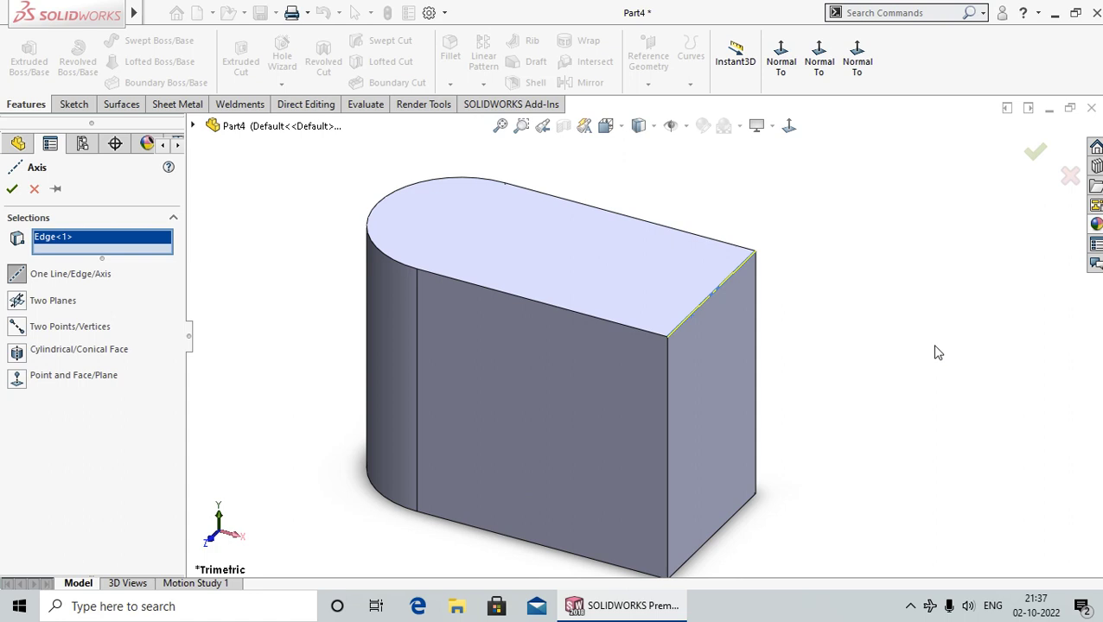
left_click(12, 188)
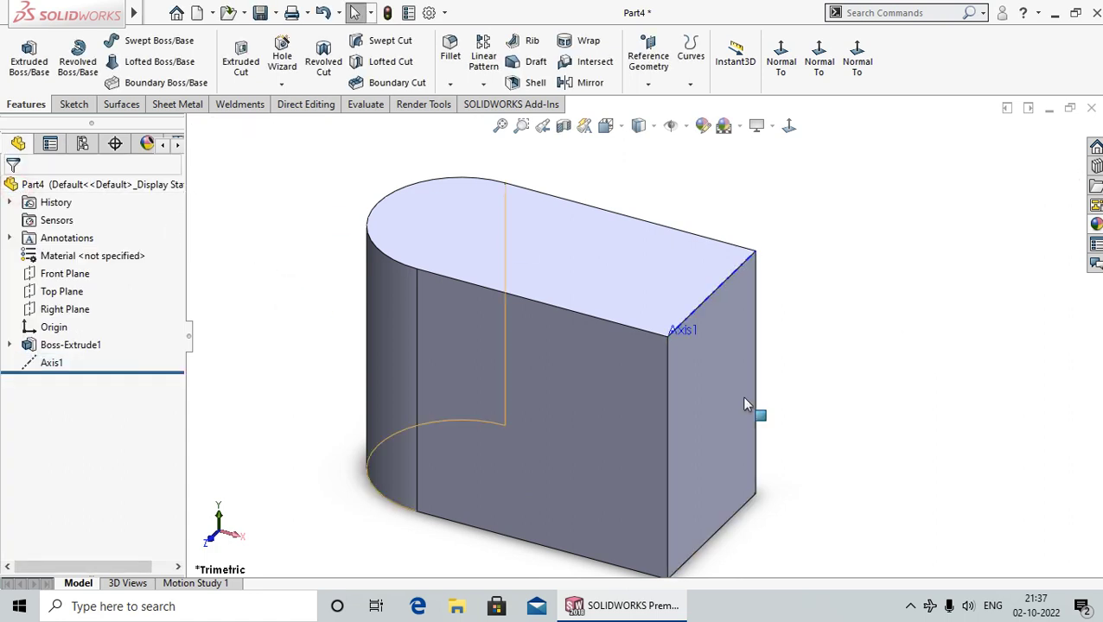
scroll(741, 395, "down", 3)
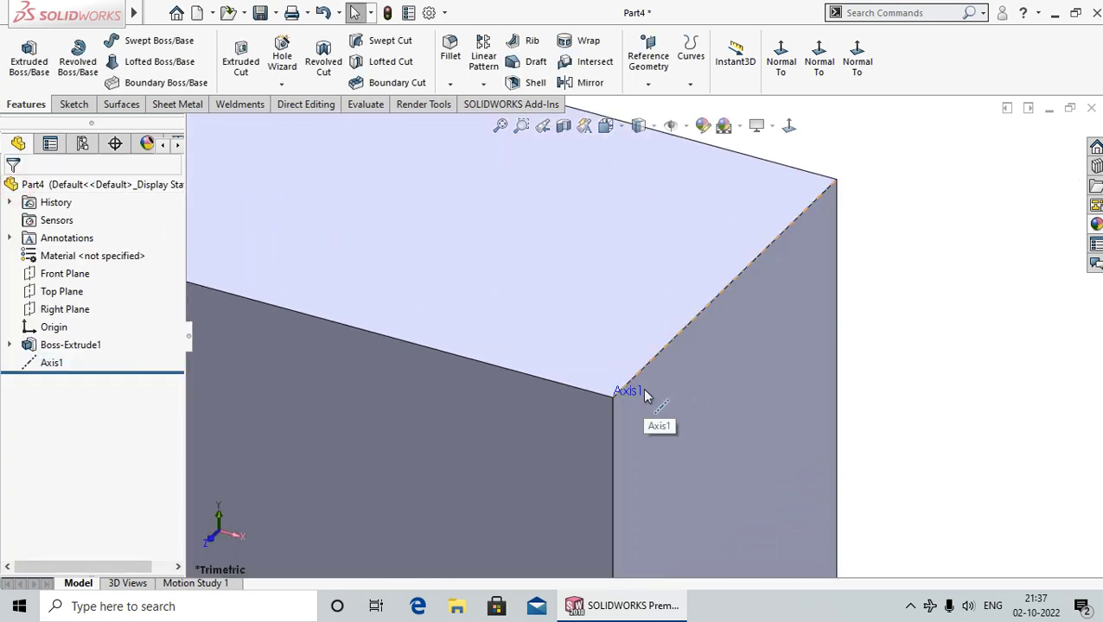
scroll(648, 395, "up", 3)
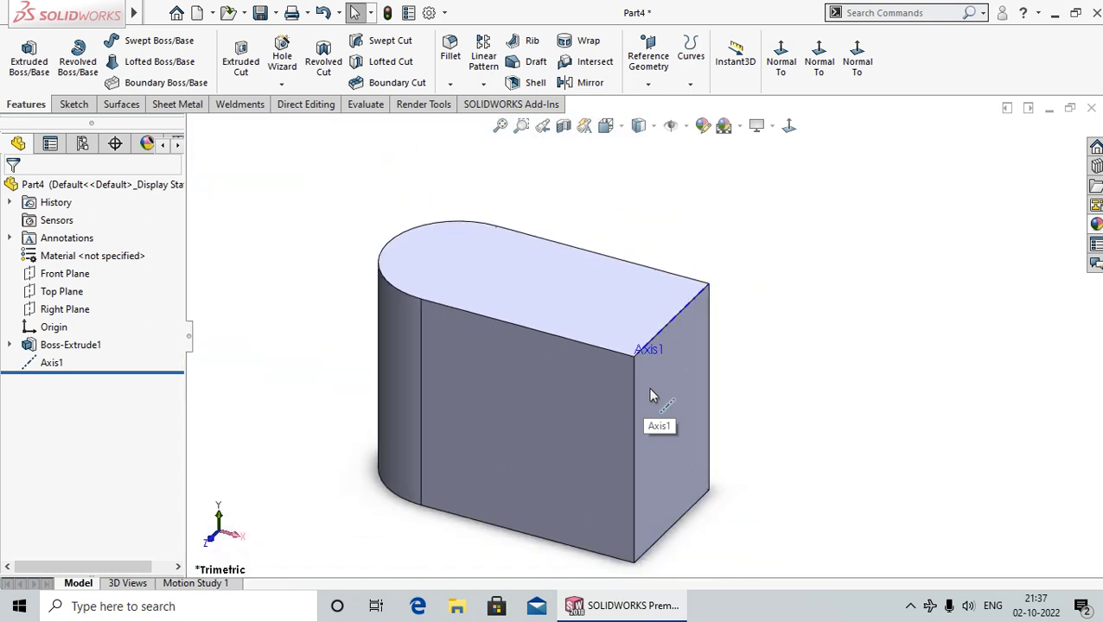
left_click(646, 84)
left_click(659, 121)
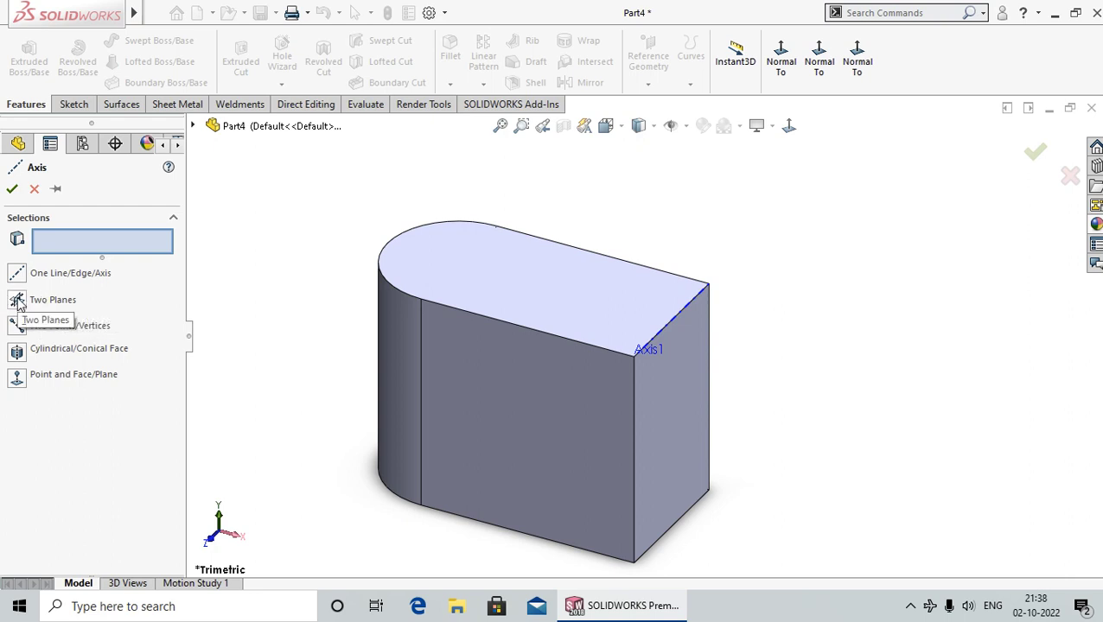
- Create Axis2 with the Two Planes method from the Front Plane and Right Plane
left_click(19, 302)
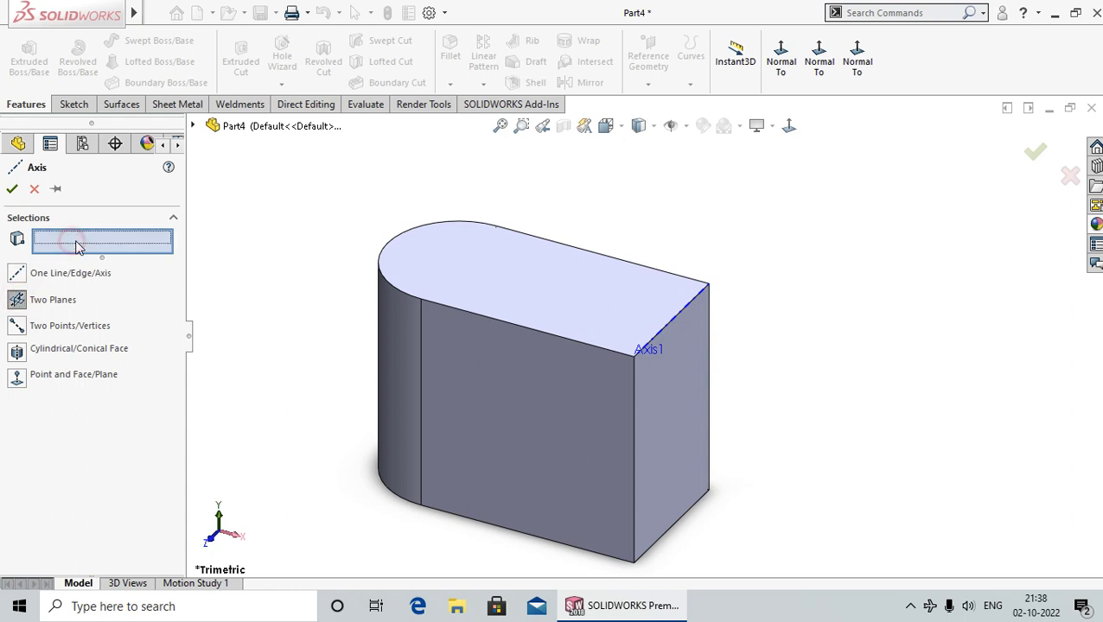
left_click(193, 126)
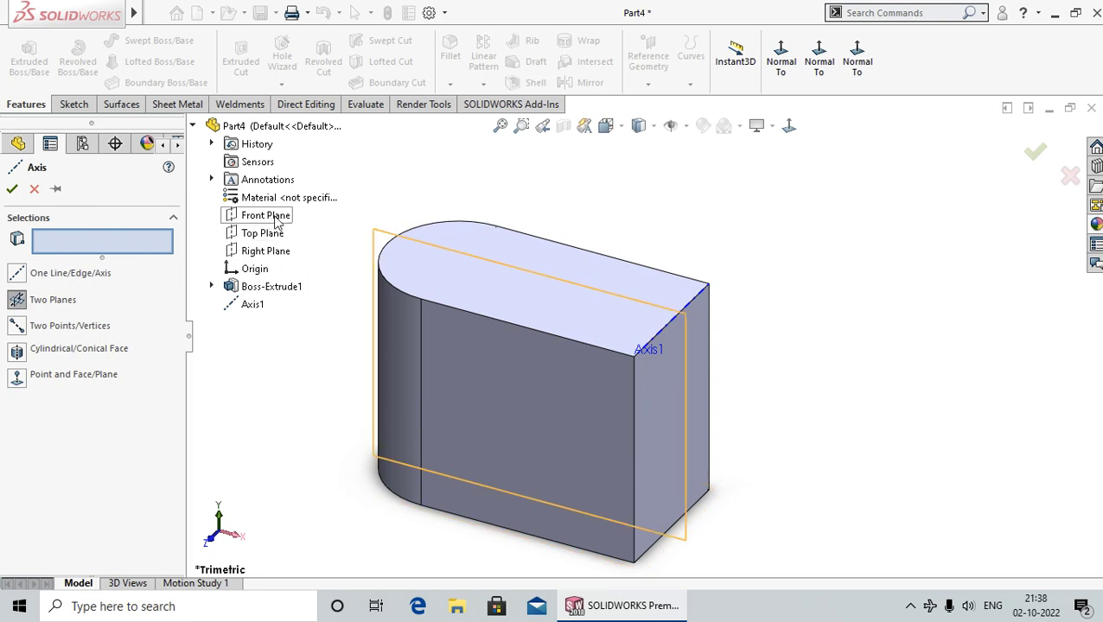
left_click(275, 218)
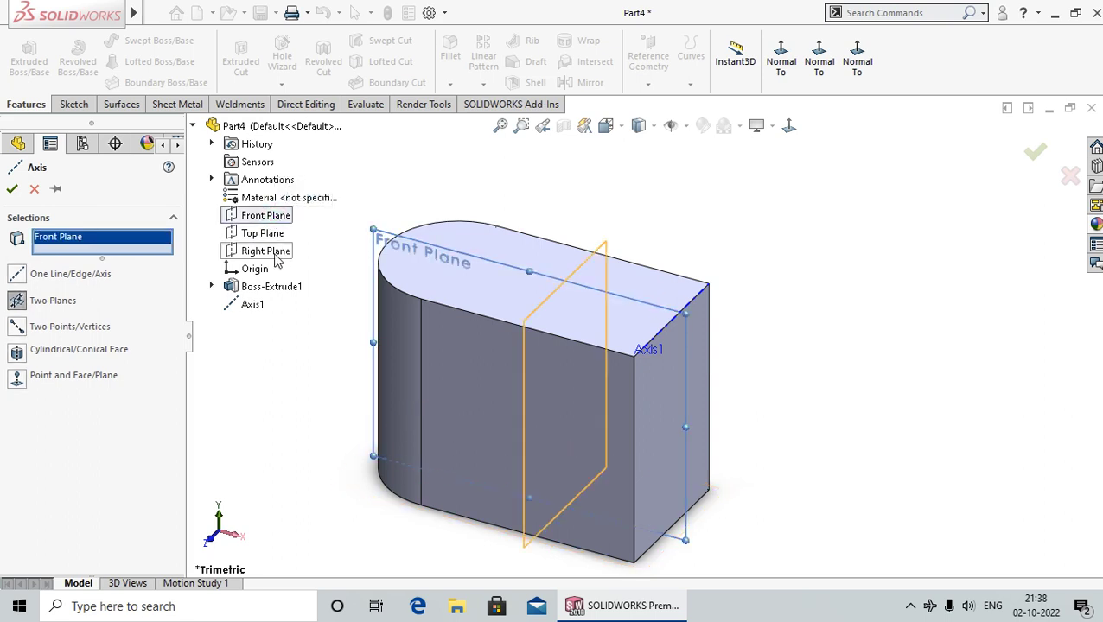
left_click(275, 252)
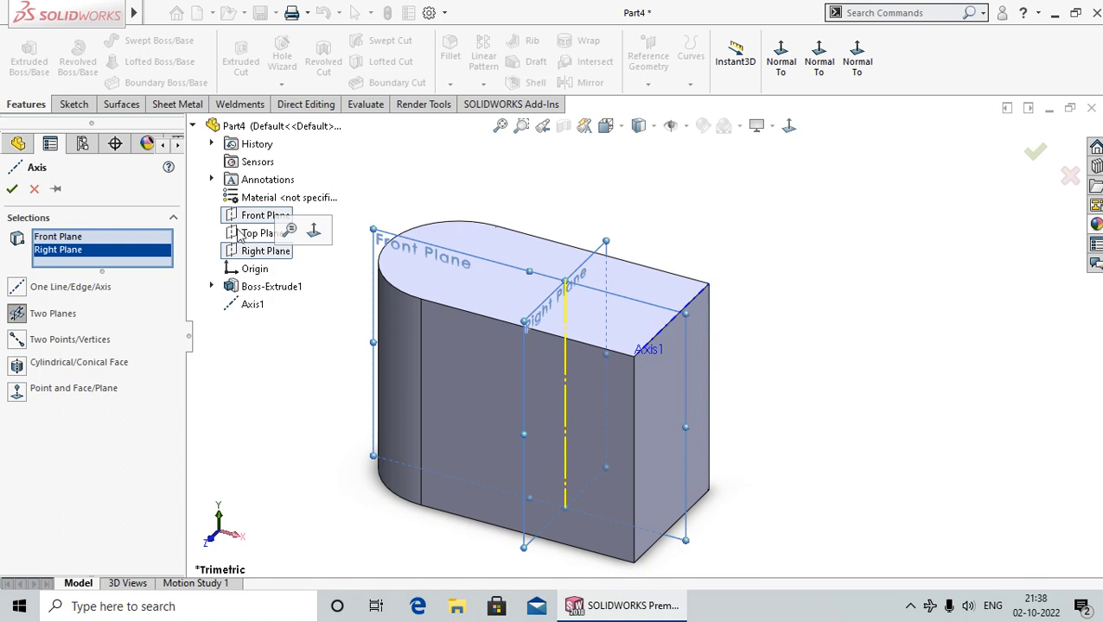
left_click(12, 188)
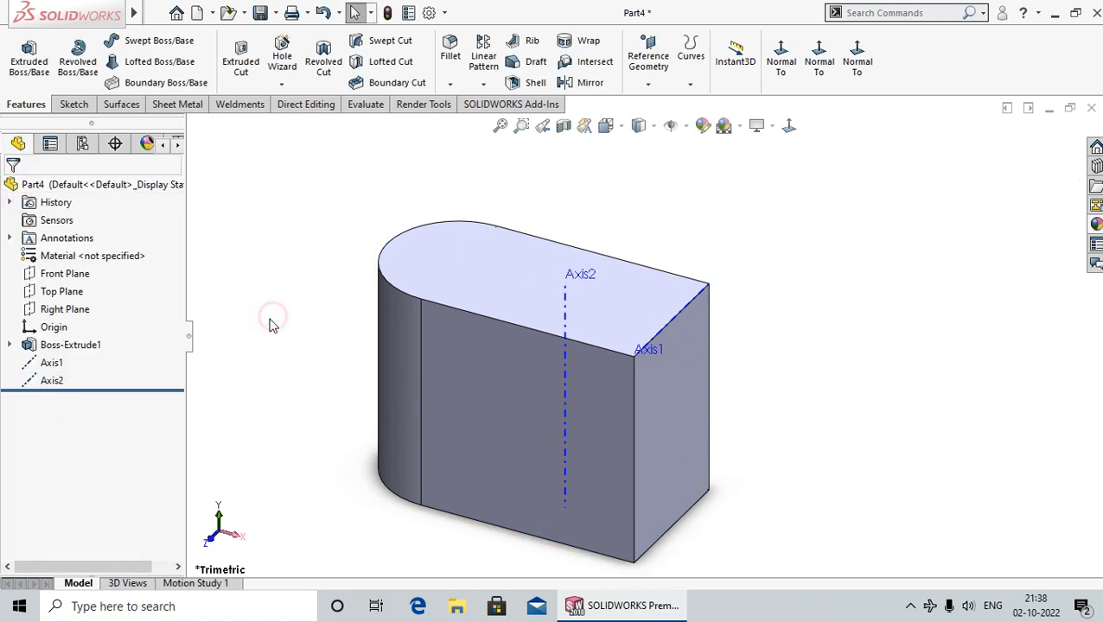
scroll(574, 318, "down", 3)
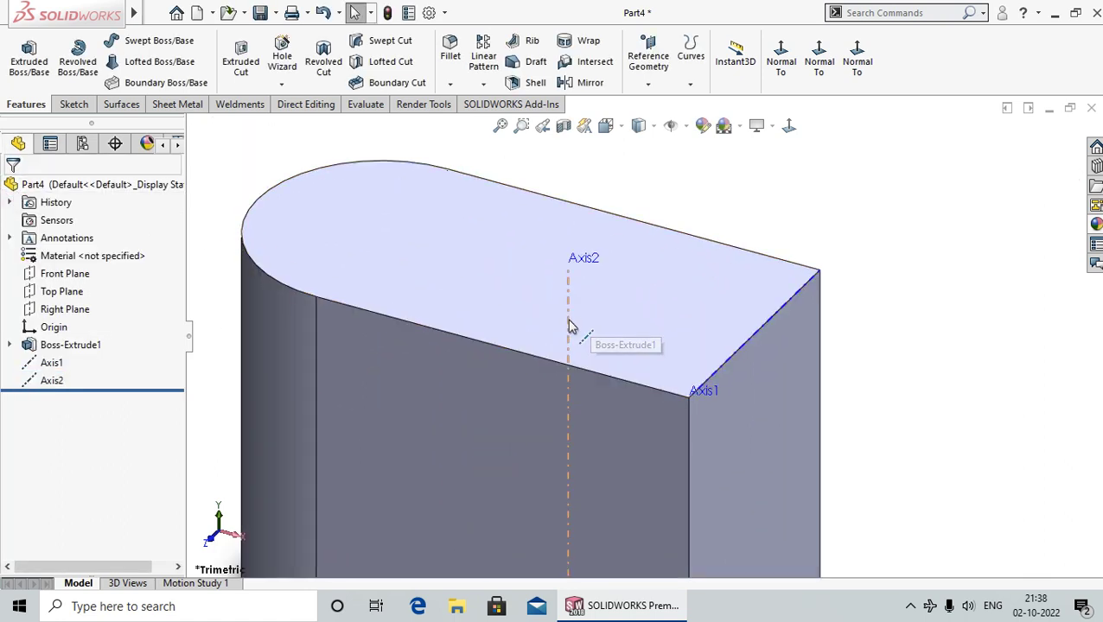
scroll(568, 325, "up", 2)
- Start a third axis using Two Points/Vertices and pick the upper corner vertex
left_click(650, 84)
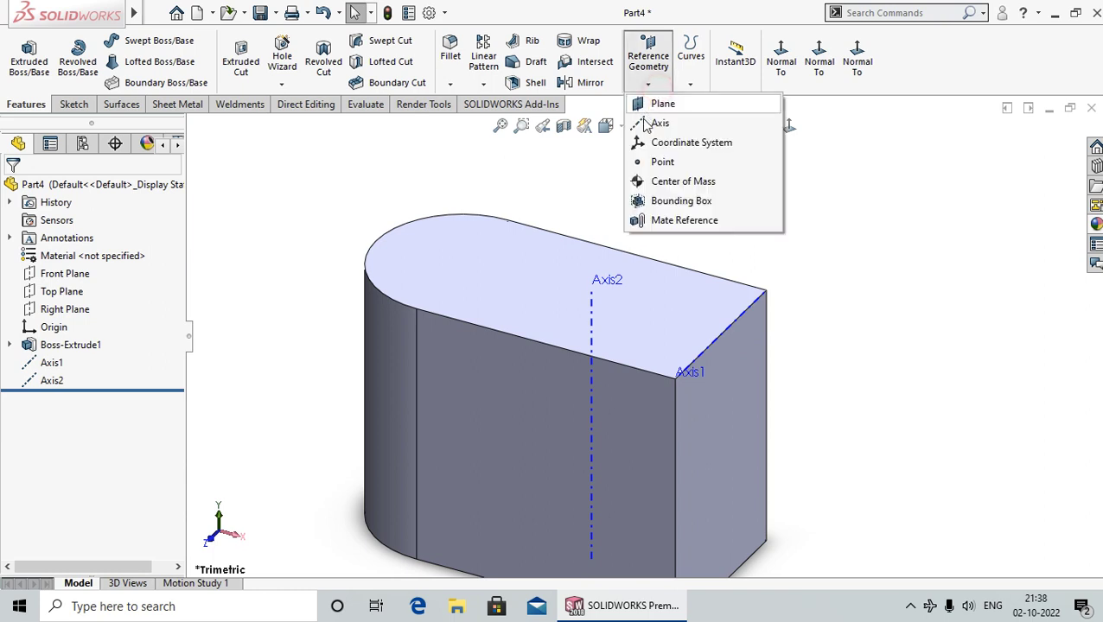
left_click(656, 122)
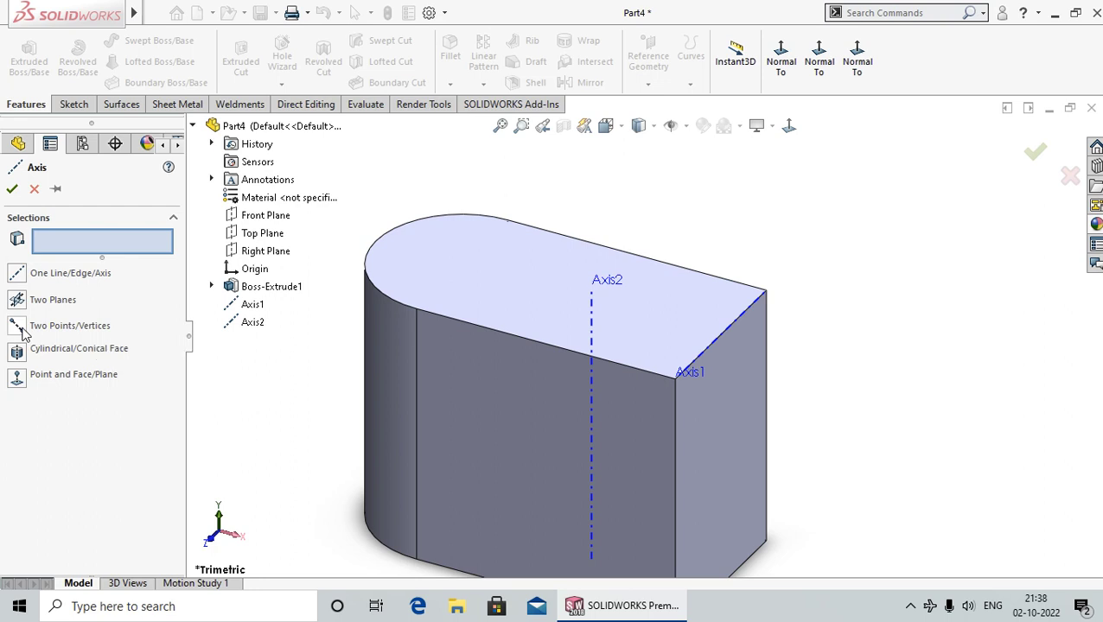
left_click(17, 327)
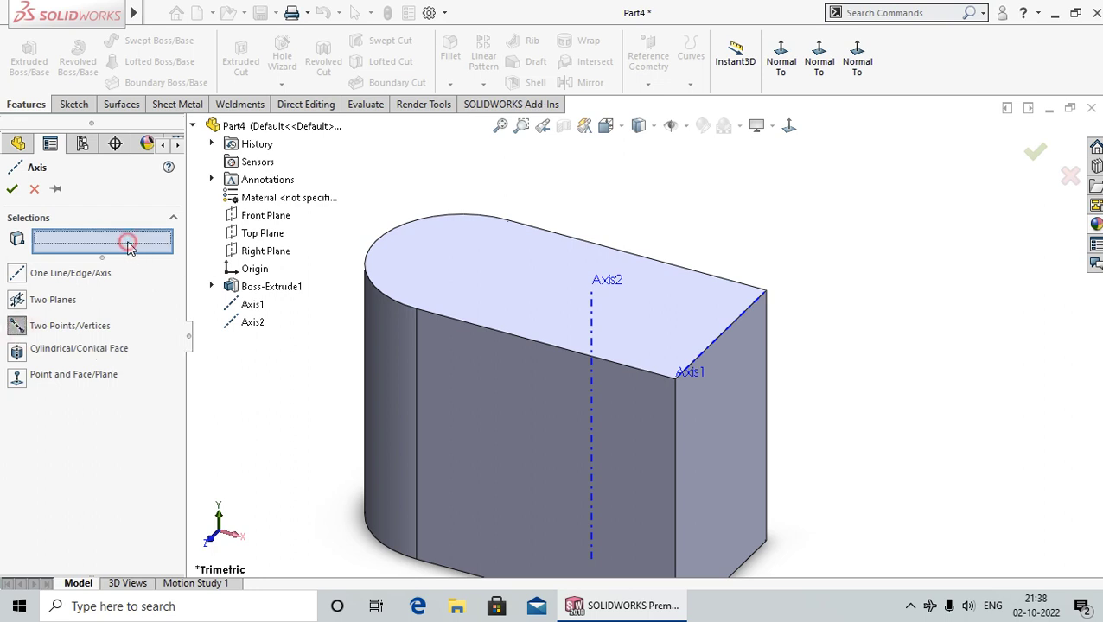
middle_click_drag(550, 369, 435, 390)
scroll(491, 346, "down", 3)
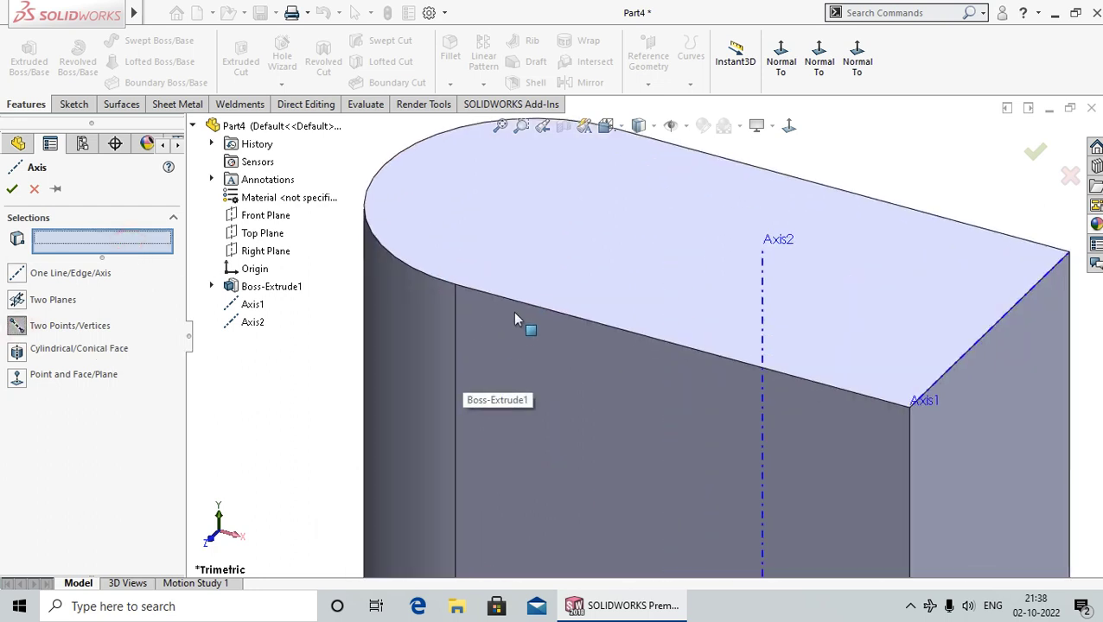
left_click(455, 285)
- Pick the second corner vertex and create Axis3 along the block's top front edge
scroll(896, 357, "up", 3)
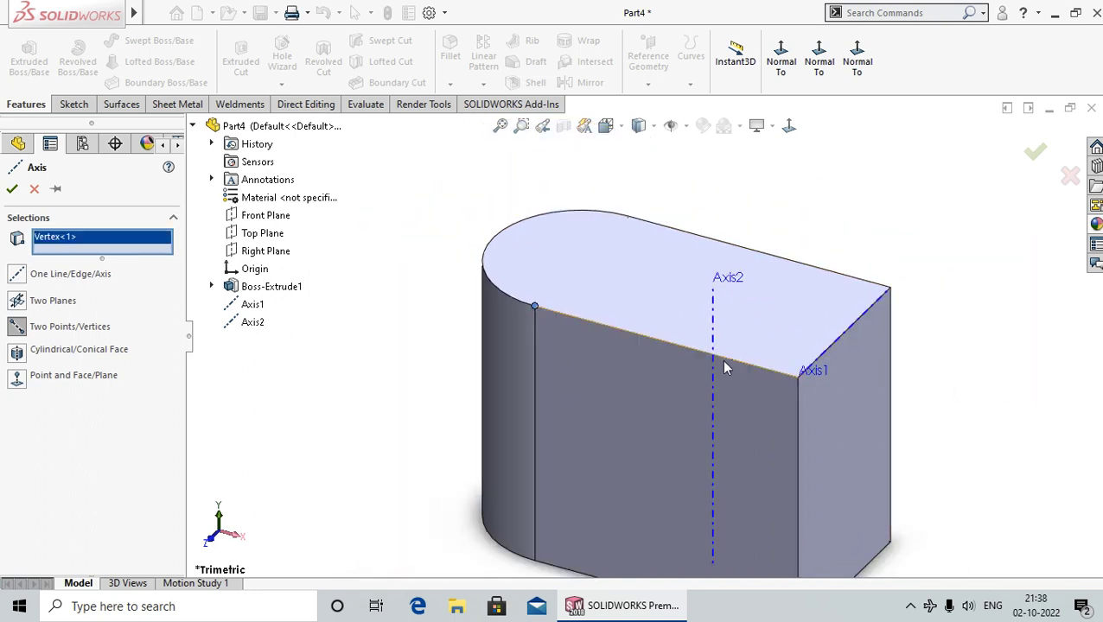
scroll(842, 389, "down", 3)
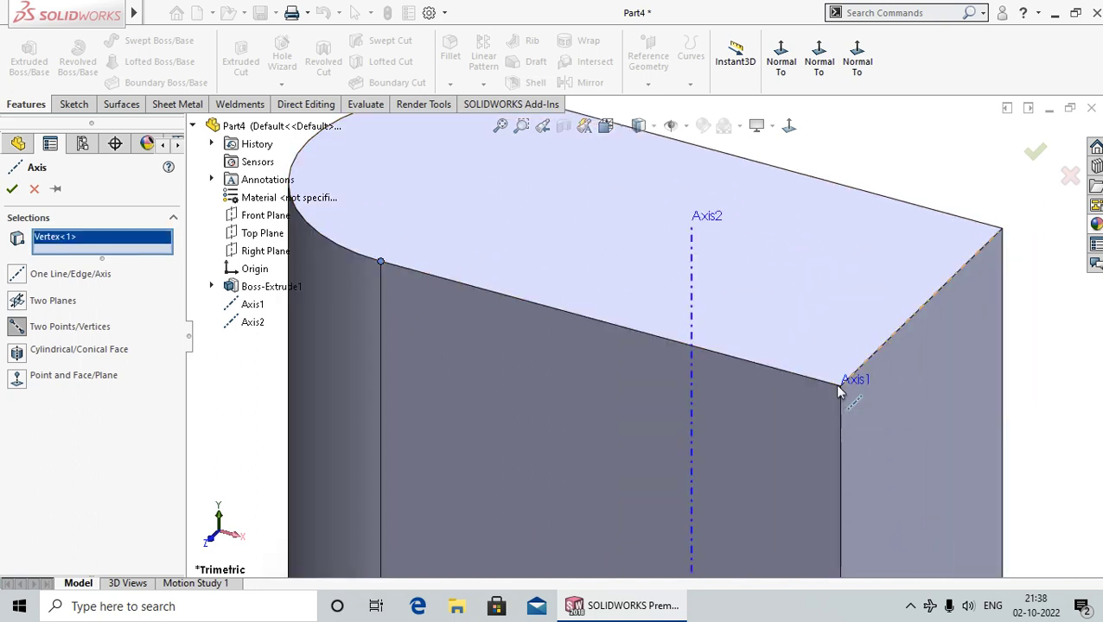
scroll(840, 389, "down", 2)
scroll(829, 390, "down", 2)
left_click(775, 374)
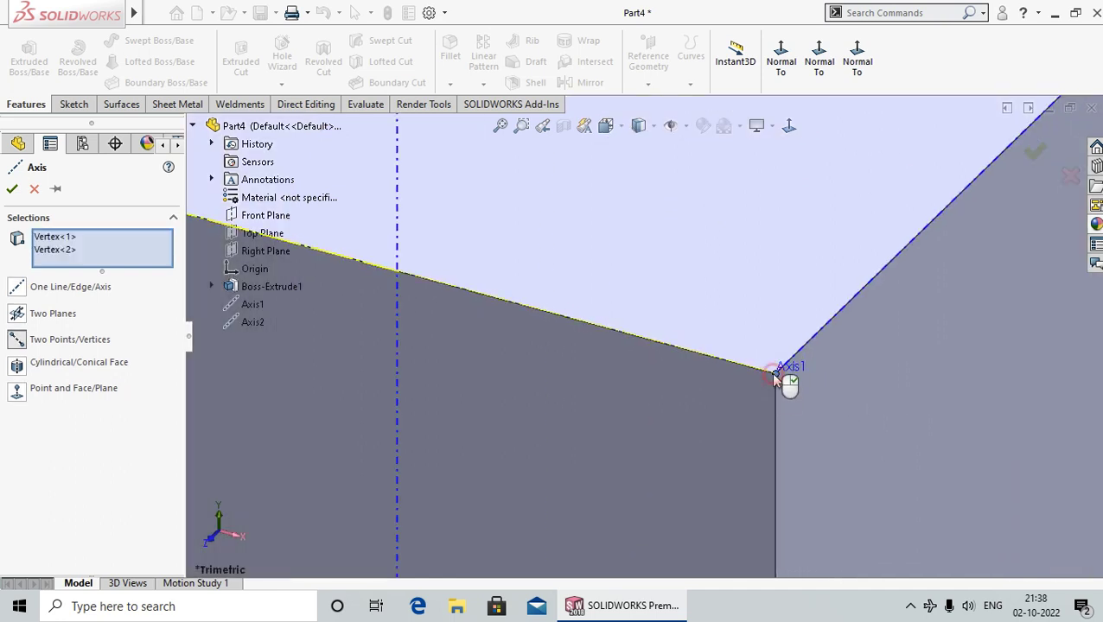
scroll(788, 402, "up", 1)
scroll(790, 408, "up", 3)
scroll(792, 410, "up", 3)
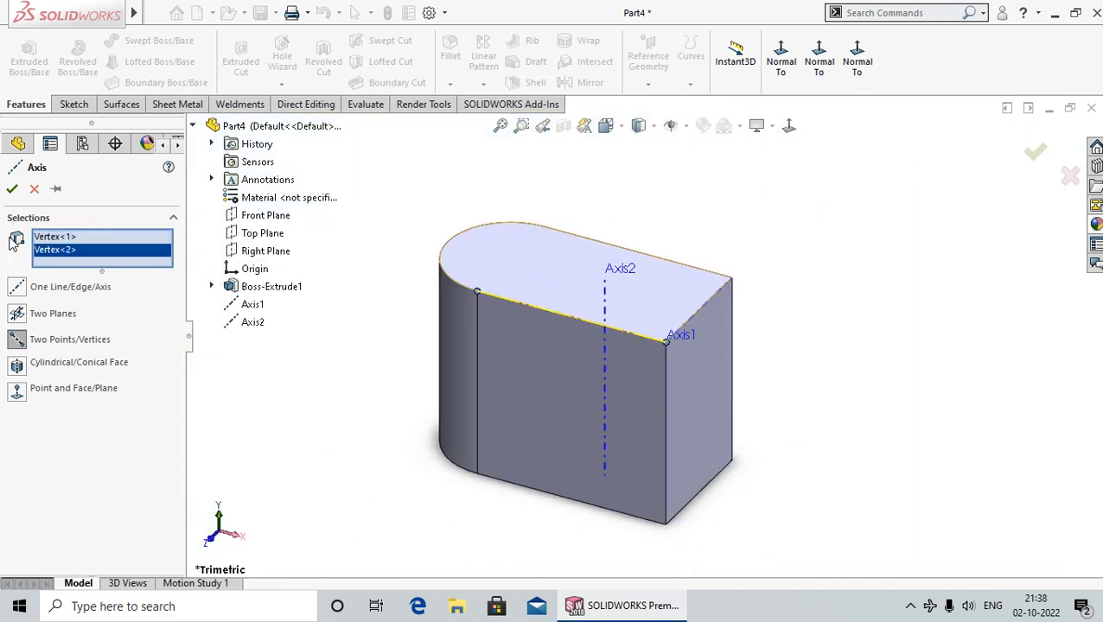
left_click(12, 188)
scroll(496, 380, "down", 3)
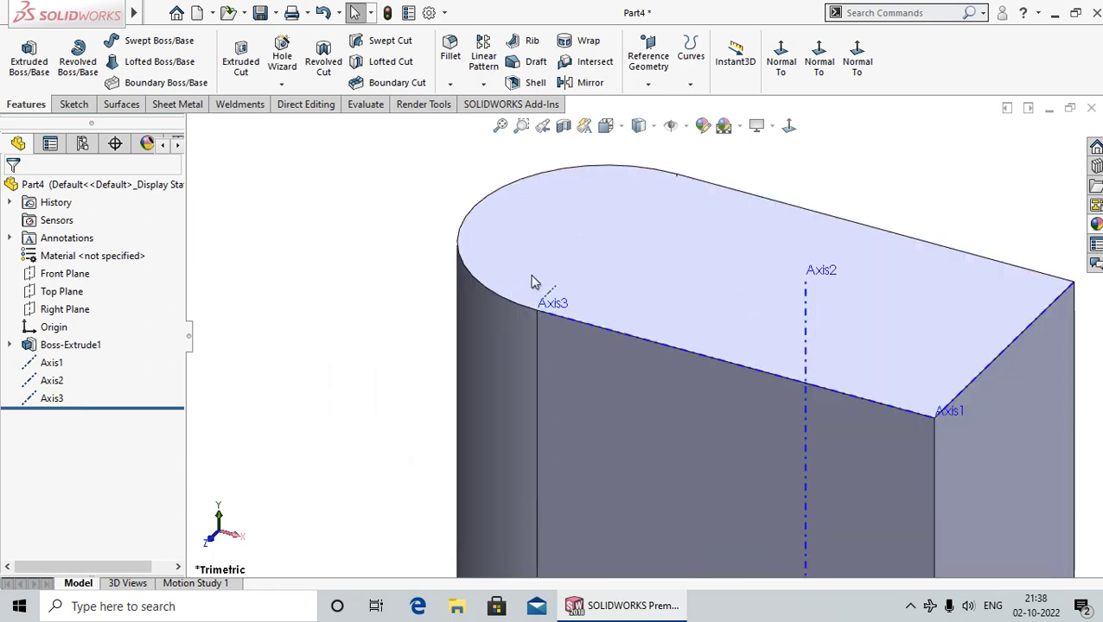
scroll(692, 380, "up", 3)
scroll(657, 371, "up", 1)
scroll(650, 368, "down", 3)
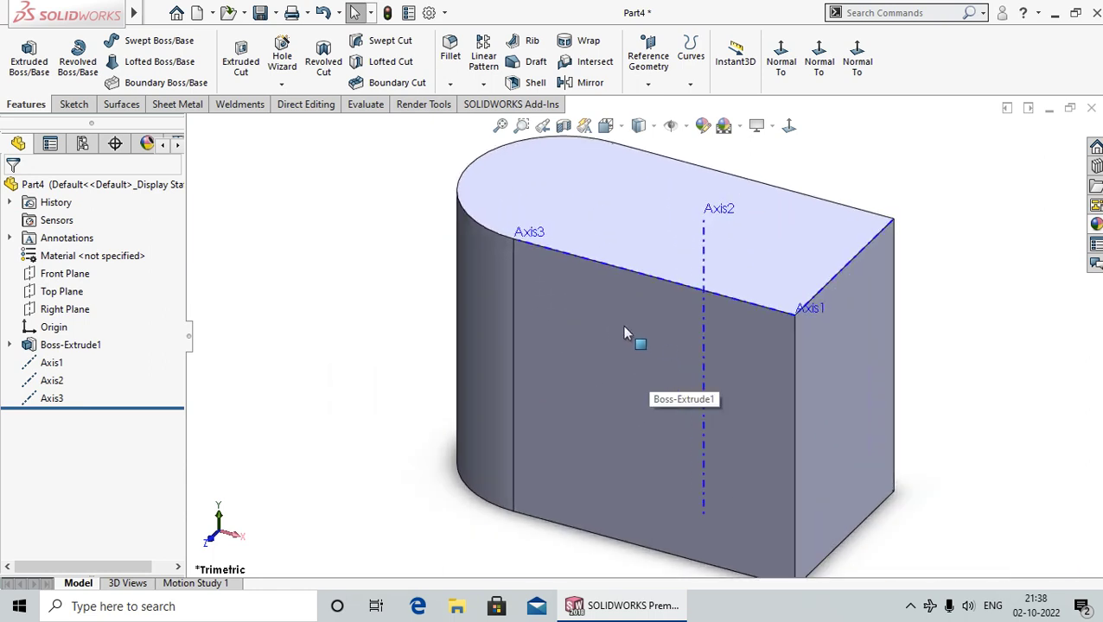
left_click(647, 83)
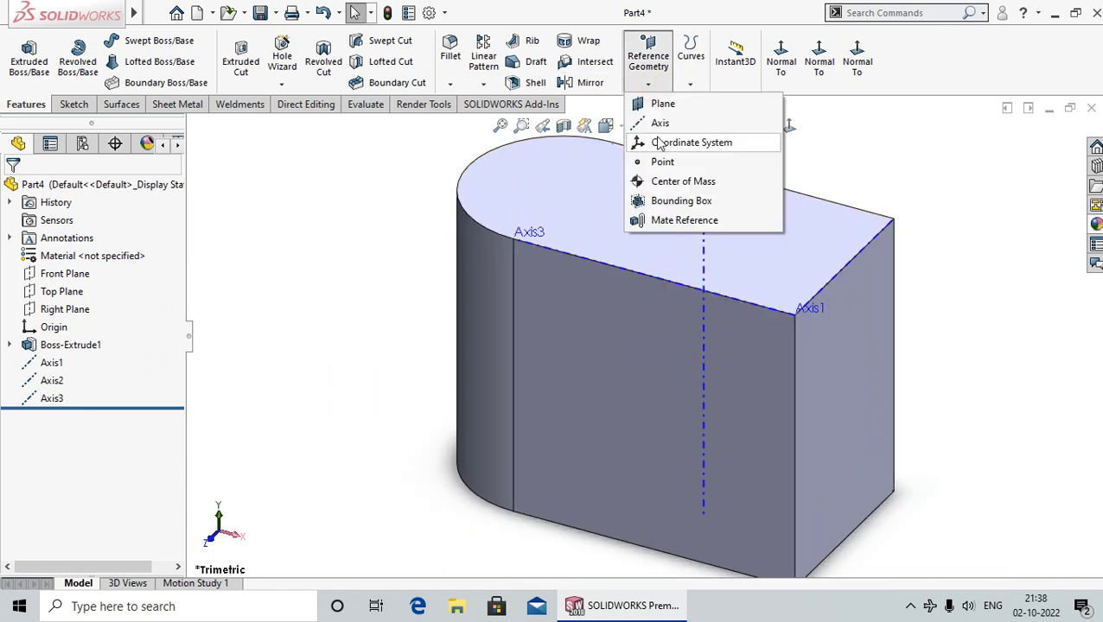
- Create Axis4 from the block's rounded end face using the Cylindrical/Conical Face method
left_click(660, 123)
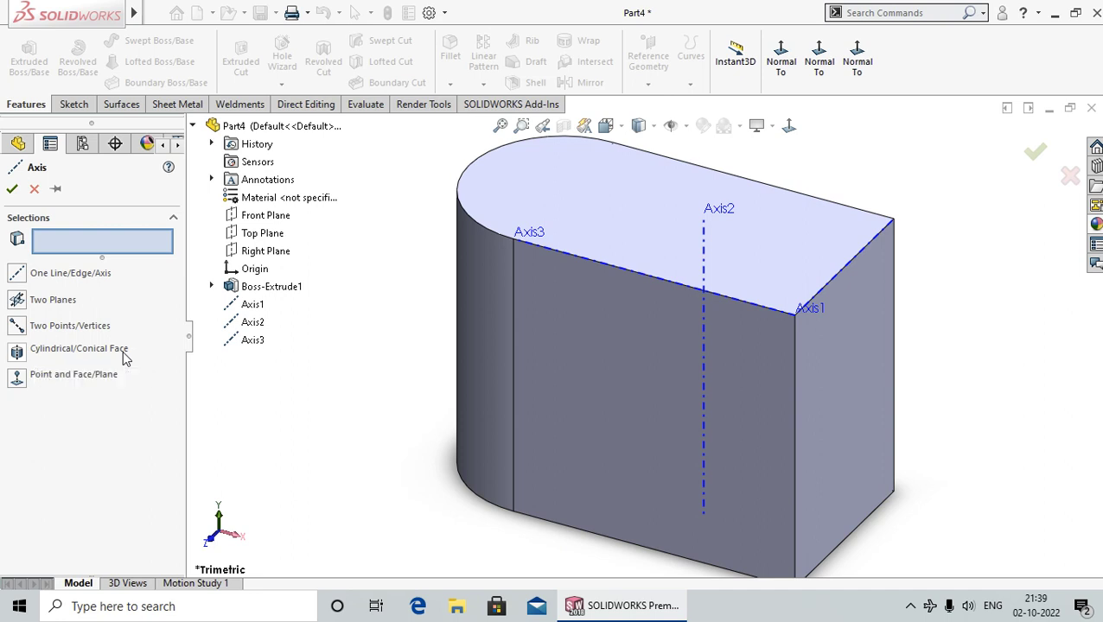
left_click(17, 352)
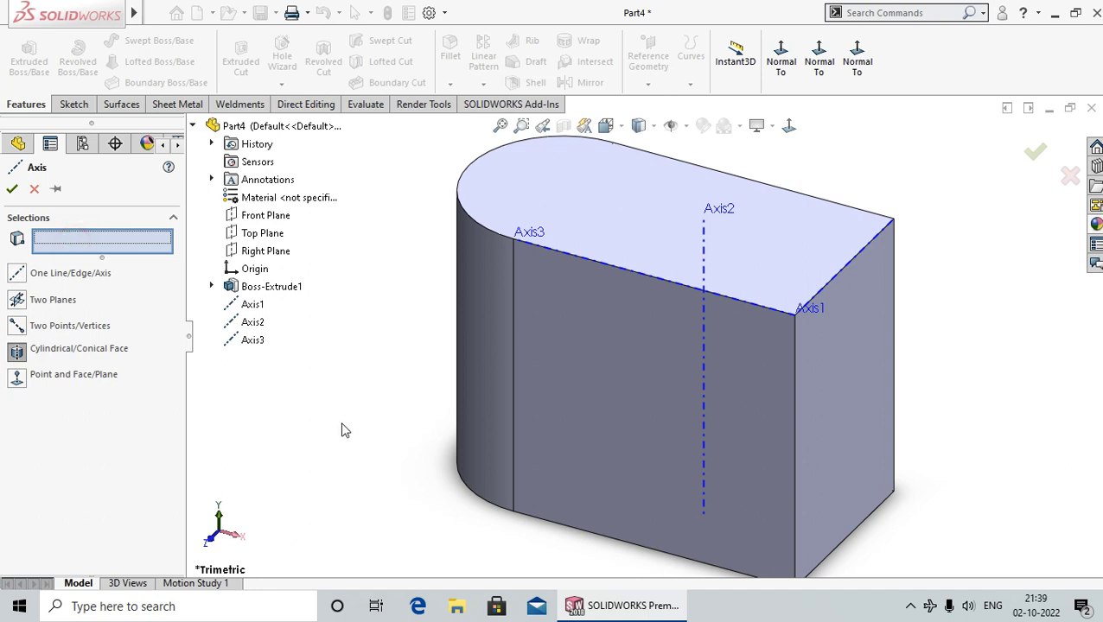
scroll(339, 429, "up", 3)
middle_click_drag(394, 443, 466, 434)
scroll(527, 407, "down", 2)
scroll(605, 350, "down", 3)
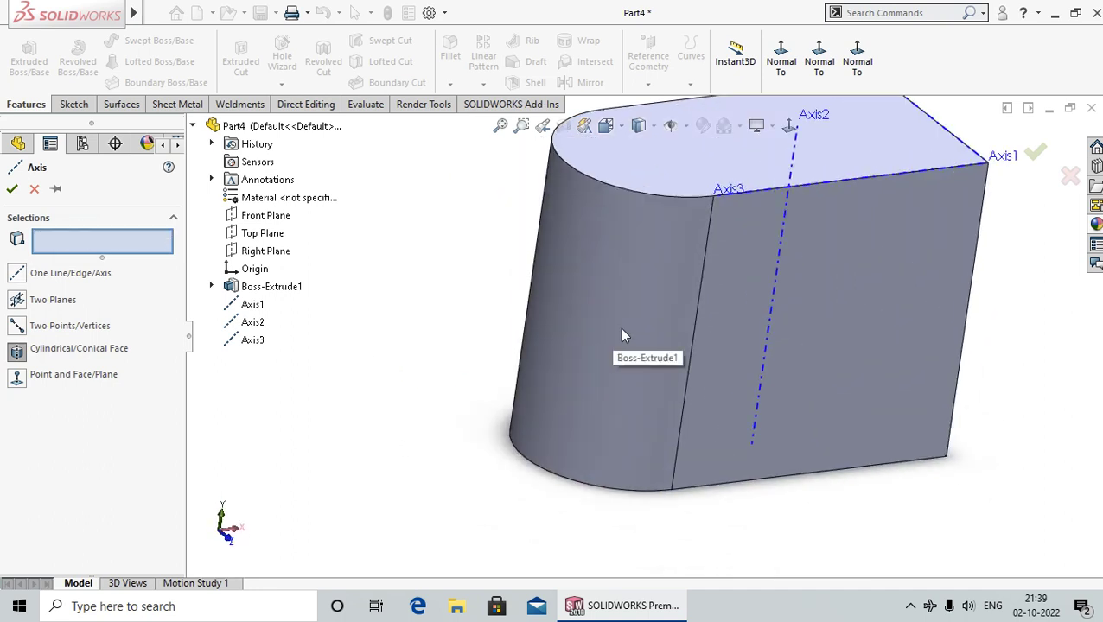
left_click(611, 286)
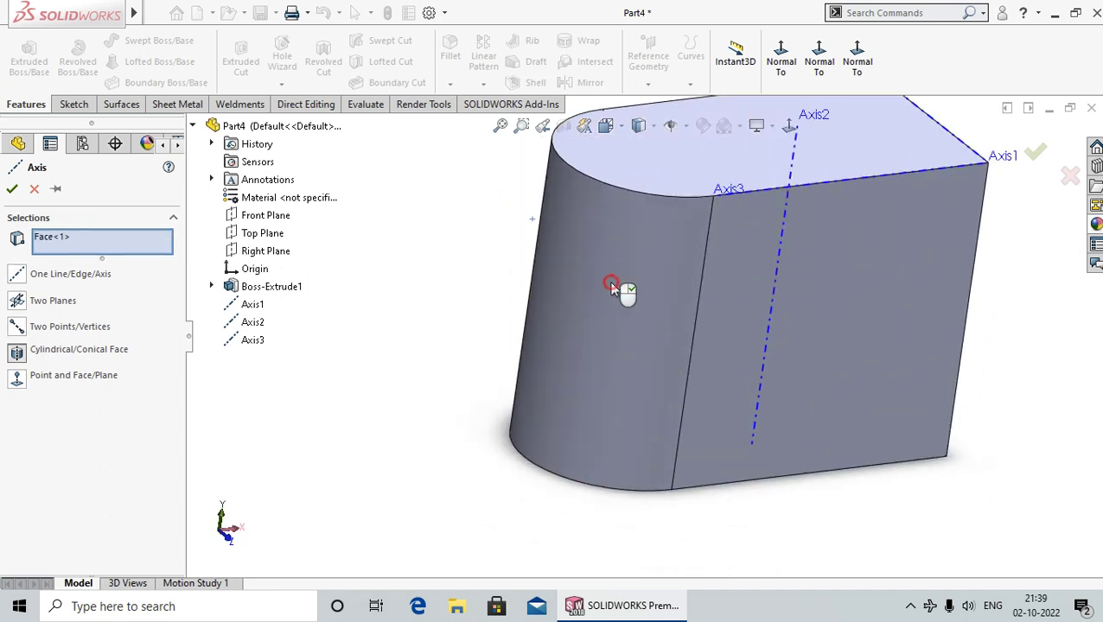
scroll(611, 282, "up", 2)
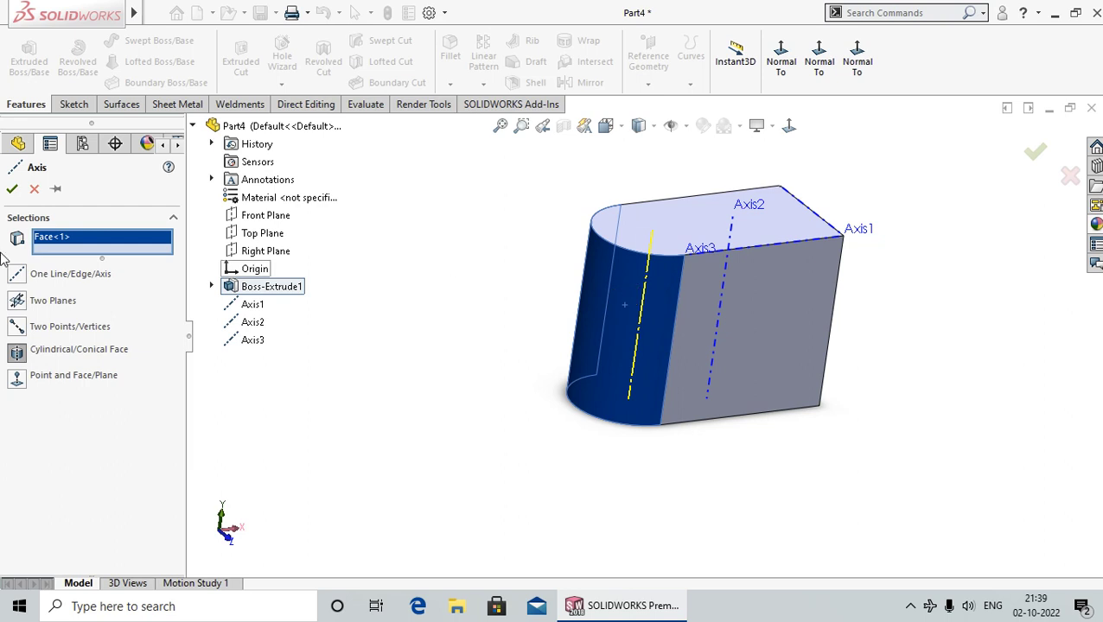
left_click(12, 188)
scroll(663, 264, "down", 3)
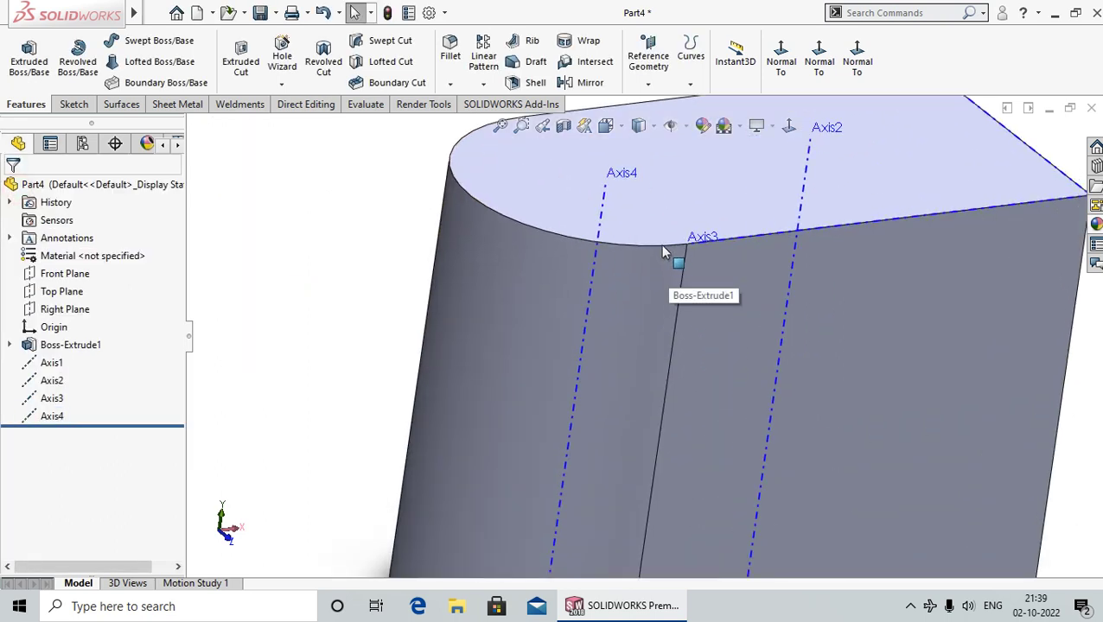
scroll(663, 252, "up", 3)
scroll(666, 290, "up", 1)
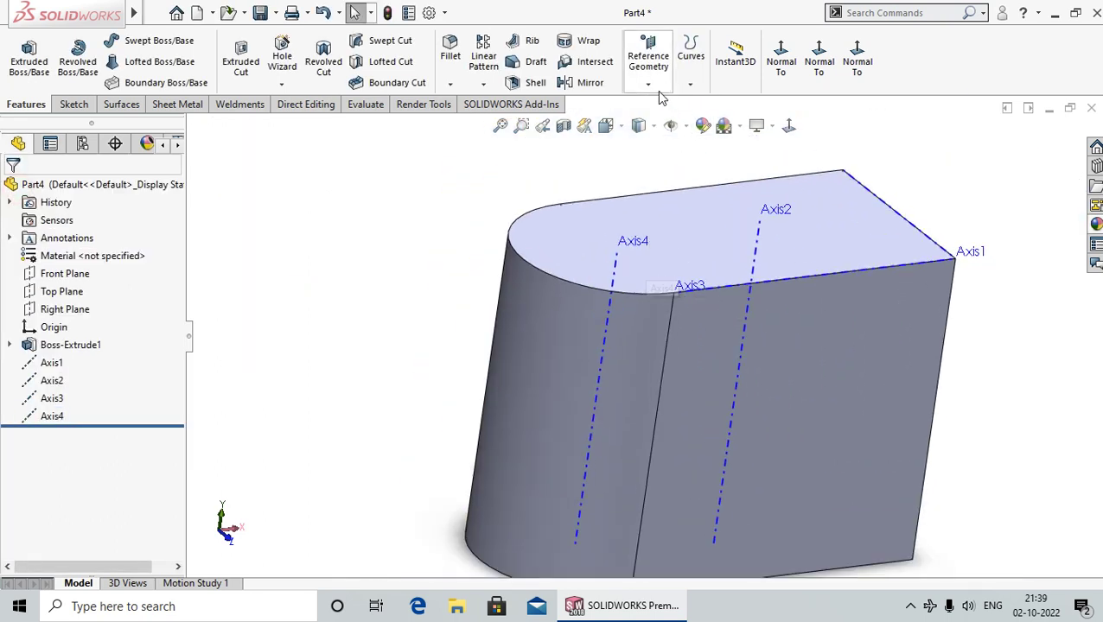
left_click(650, 86)
- Start a new axis with the Point and Face/Plane method and pick the bottom front corner vertex
left_click(664, 123)
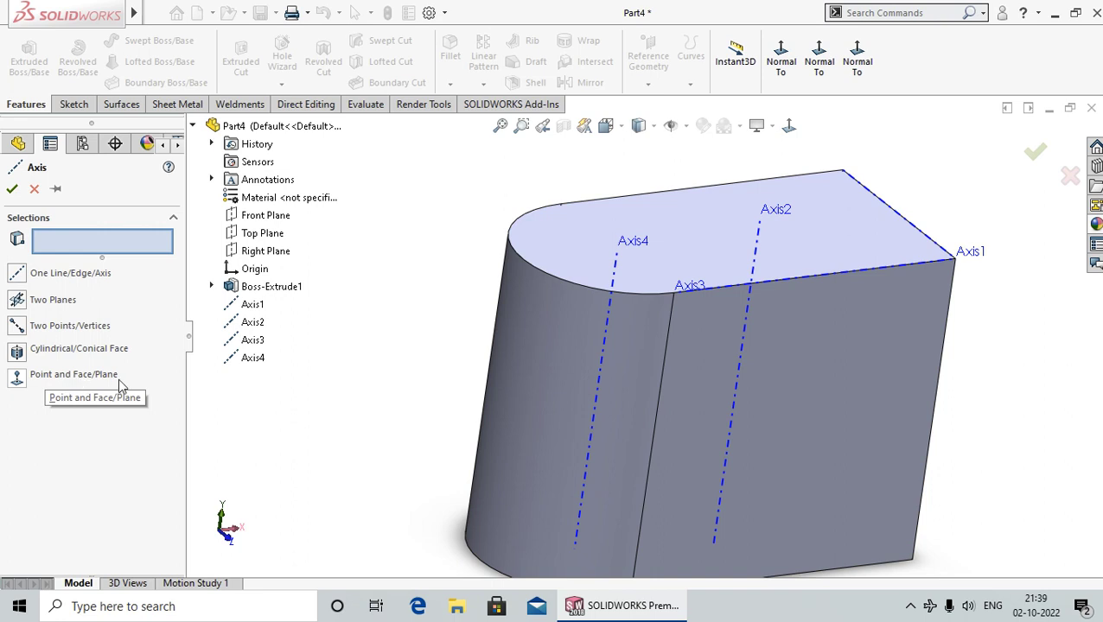
left_click(48, 380)
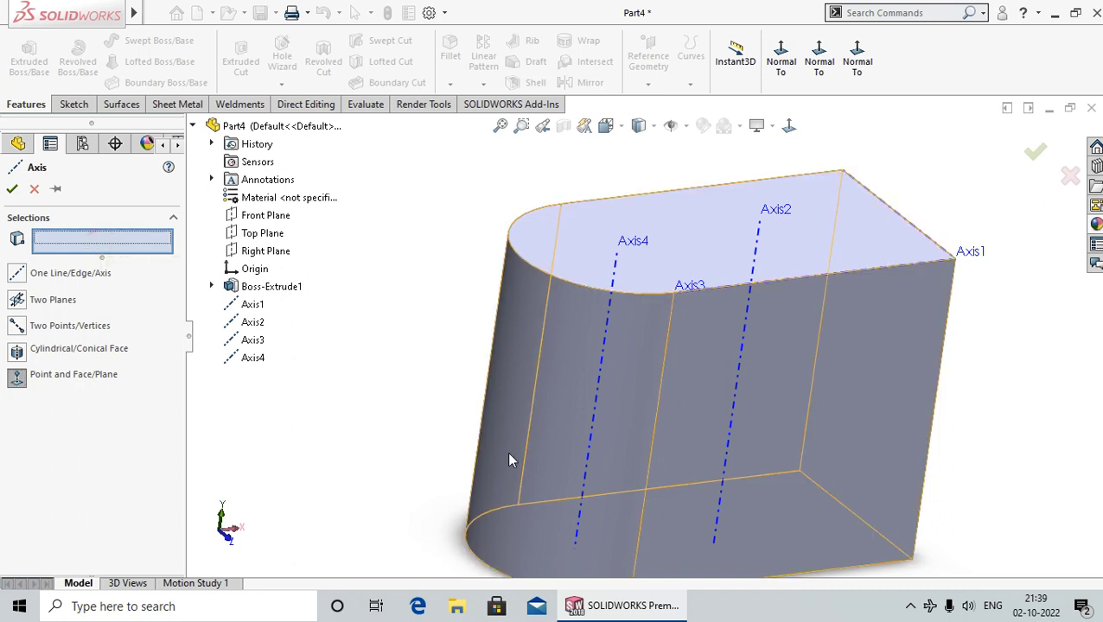
scroll(507, 451, "up", 4)
middle_click_drag(433, 499, 349, 417)
scroll(705, 461, "down", 3)
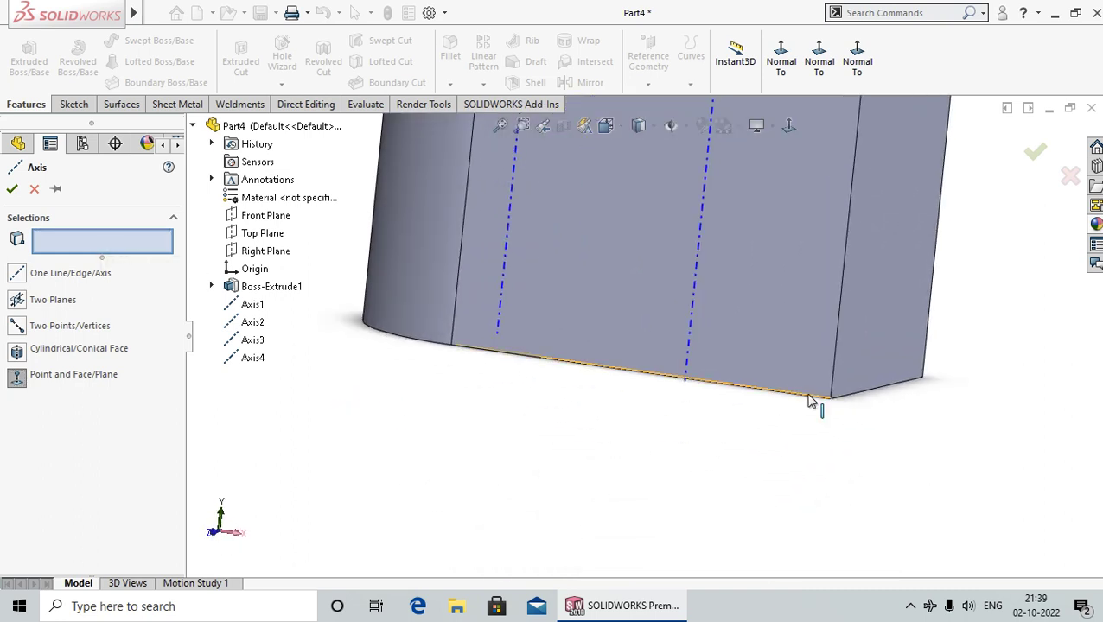
left_click(830, 400)
- Pick the flat right end face to finish Axis5, normal to that face
scroll(821, 411, "up", 4)
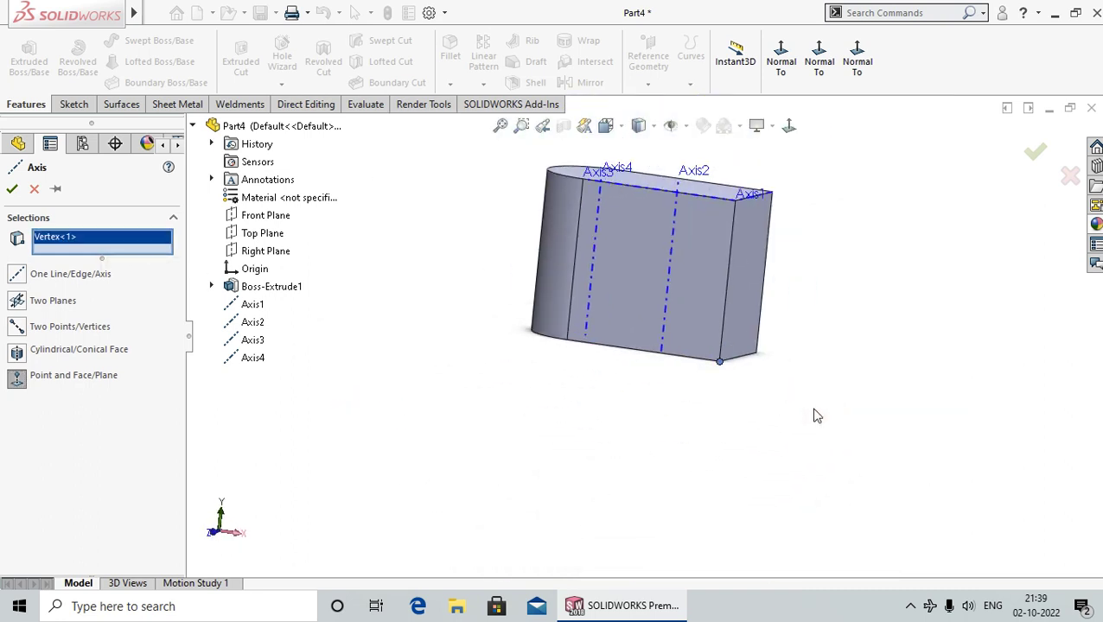
middle_click_drag(726, 393, 696, 461)
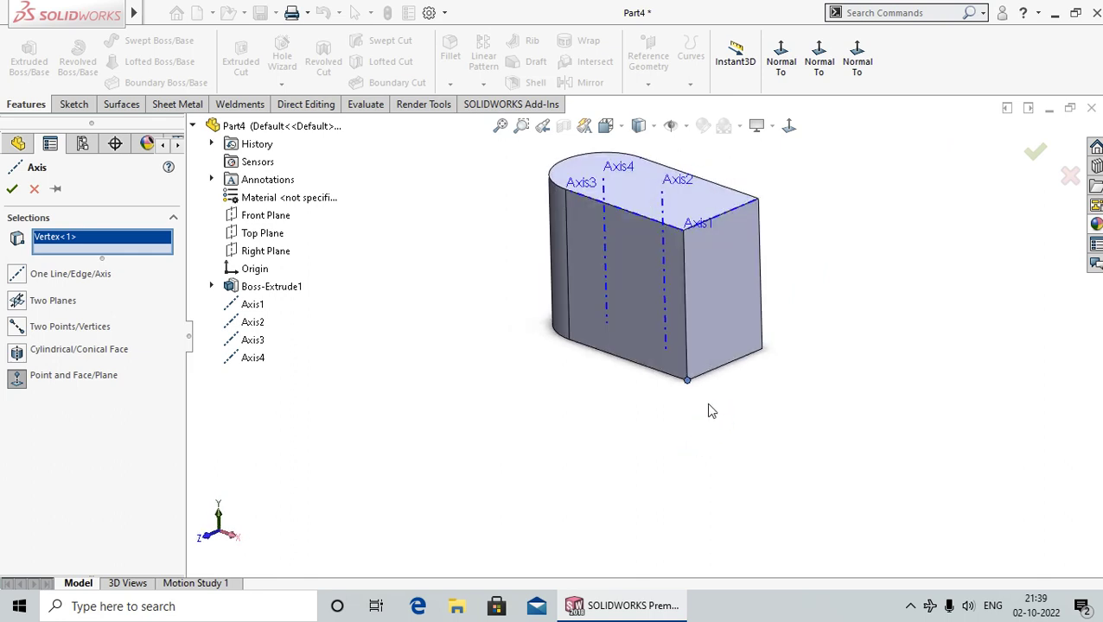
left_click(708, 316)
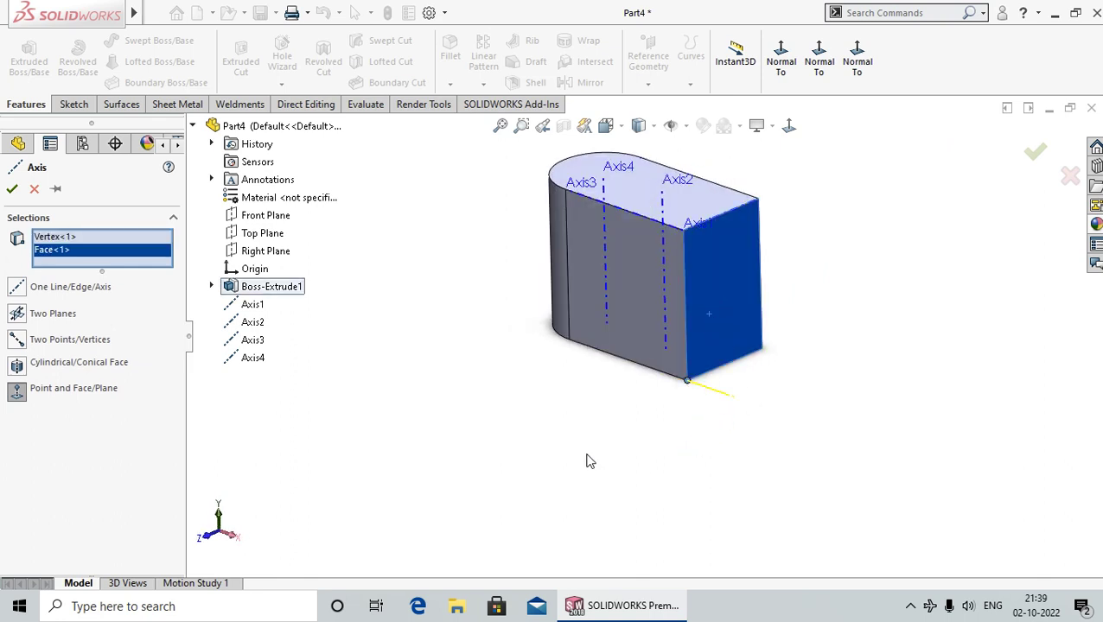
left_click(12, 188)
mouse_move(485, 438)
middle_mouse_down()
mouse_move(493, 378)
mouse_move(700, 344)
mouse_move(596, 400)
middle_mouse_up()
scroll(596, 400, "down", 3)
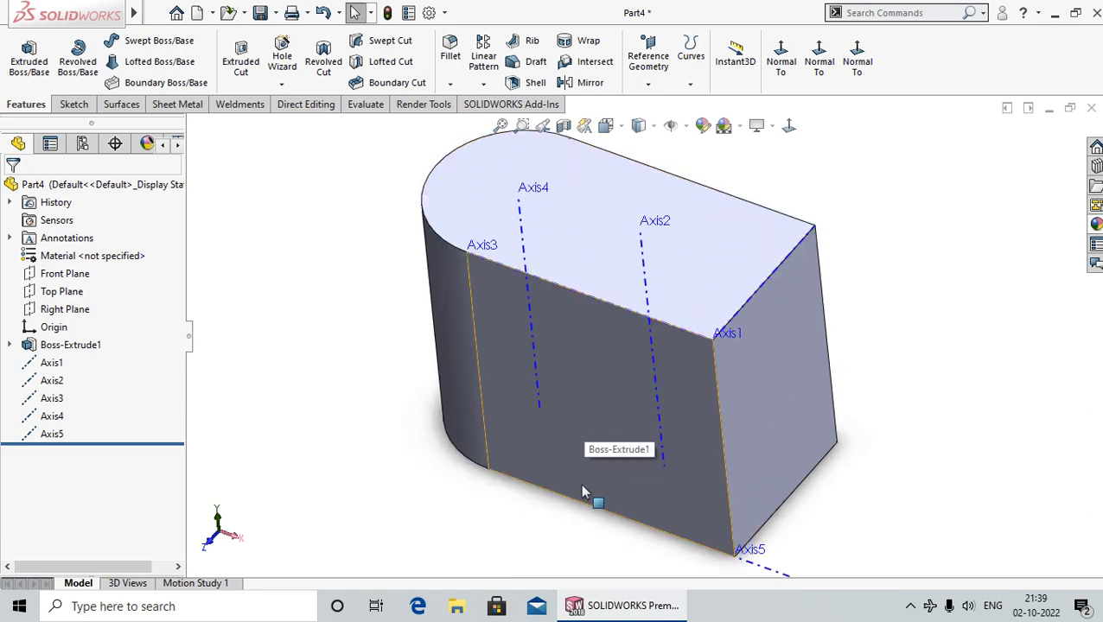
scroll(581, 492, "up", 2)
scroll(591, 497, "up", 1)
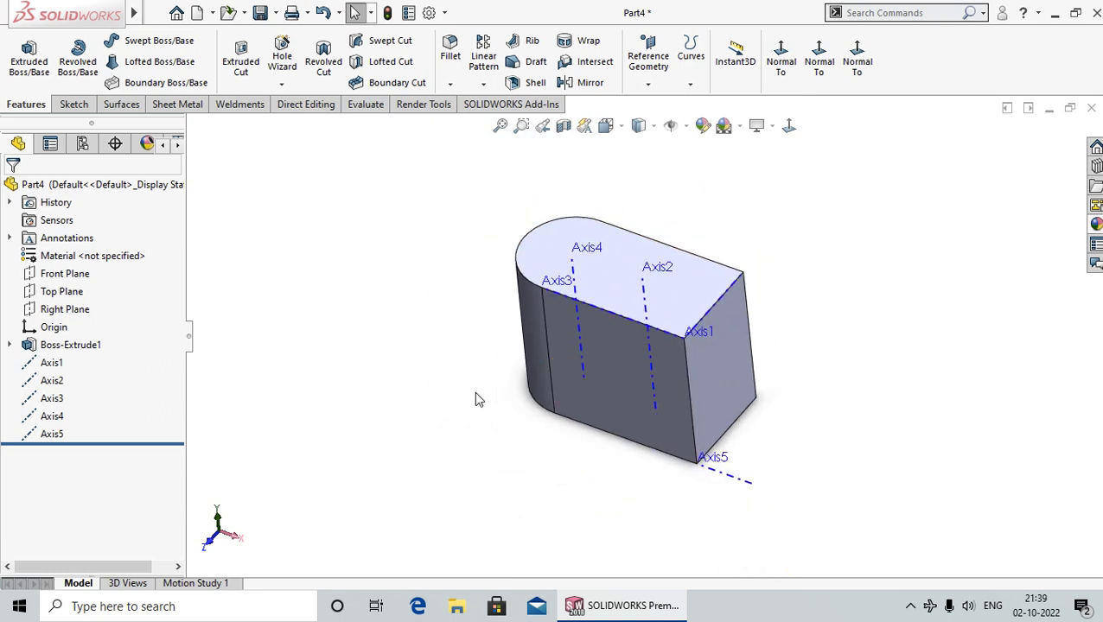